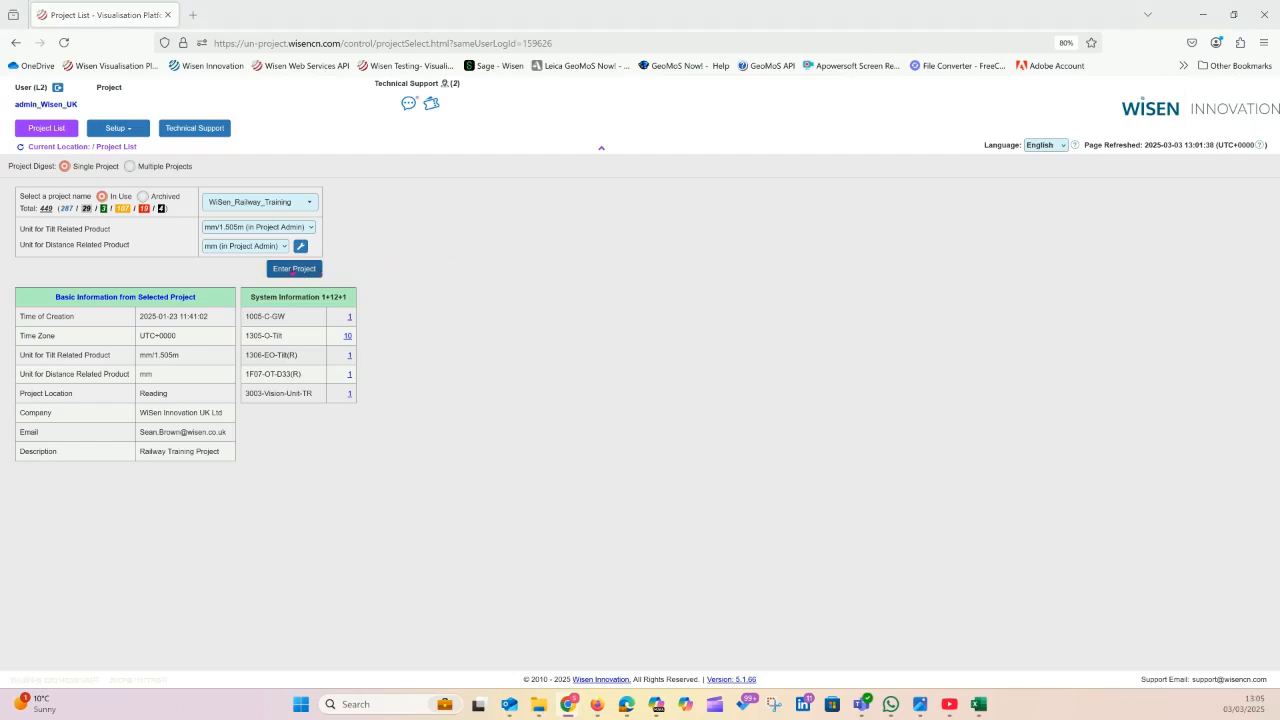
- Enter the WiSen_Railway_Training project and open its Railway Model setup to examine the virtual type selection
click(295, 270)
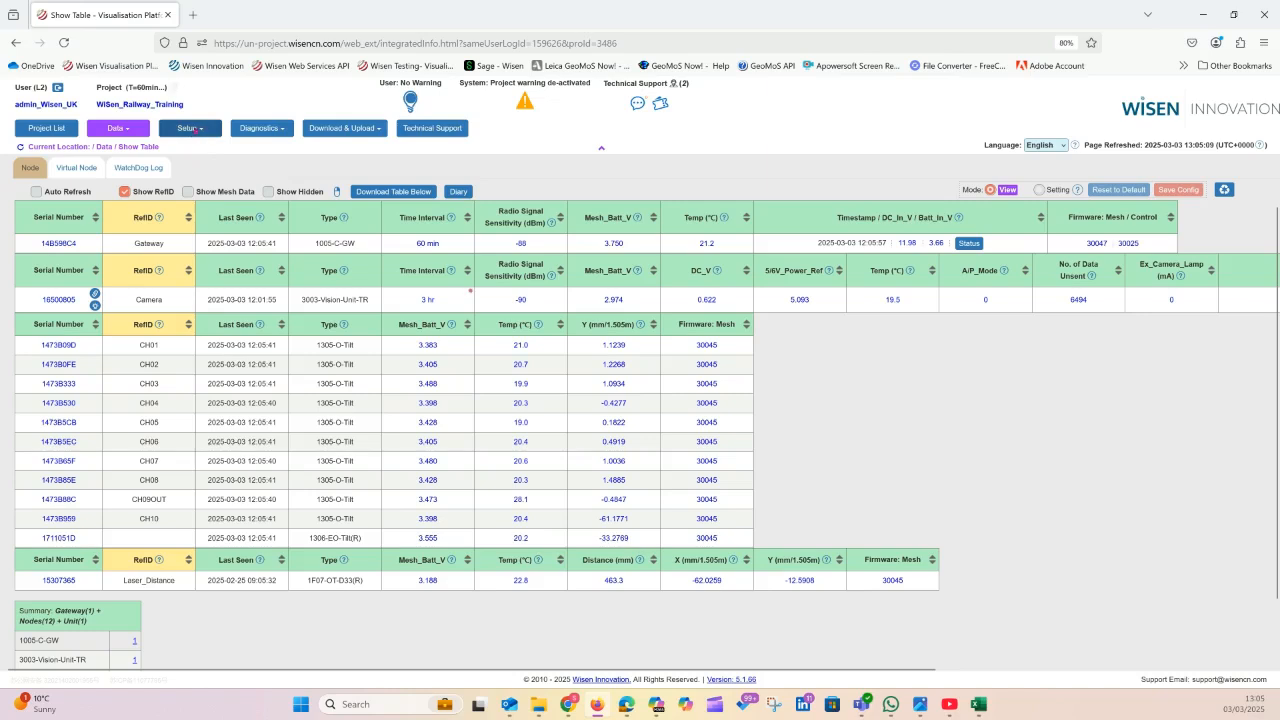
click(195, 130)
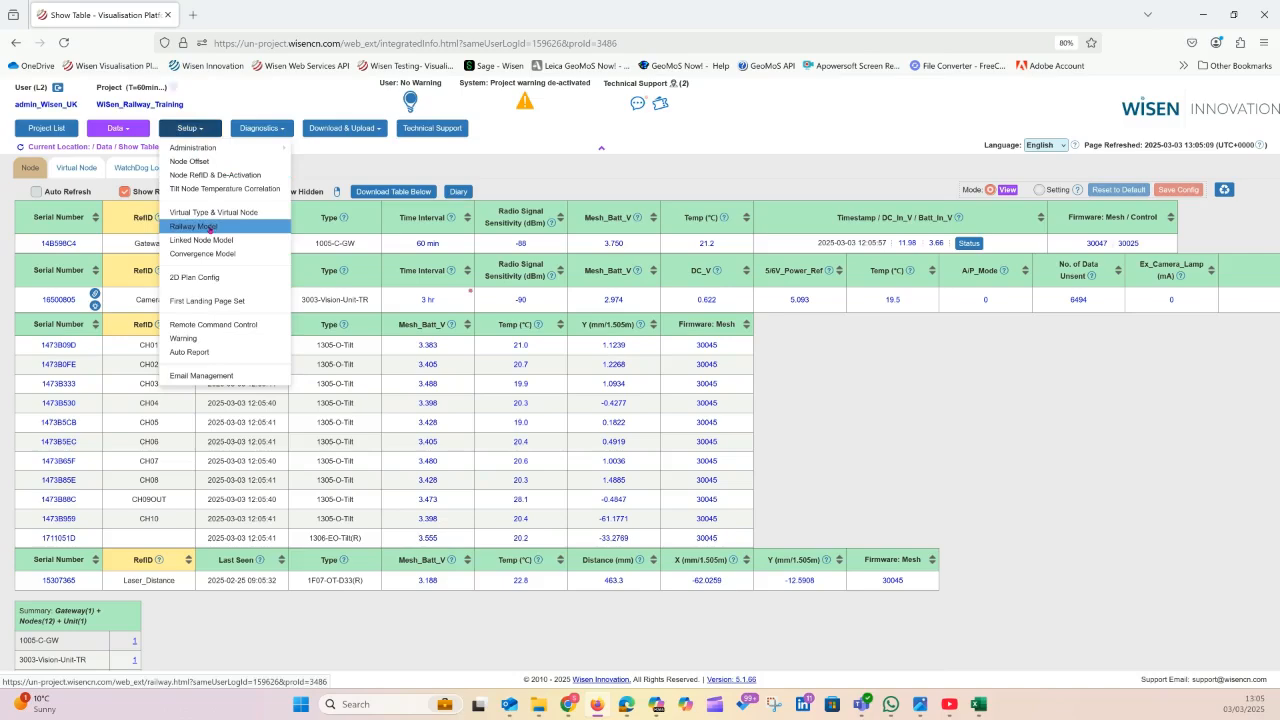
click(210, 228)
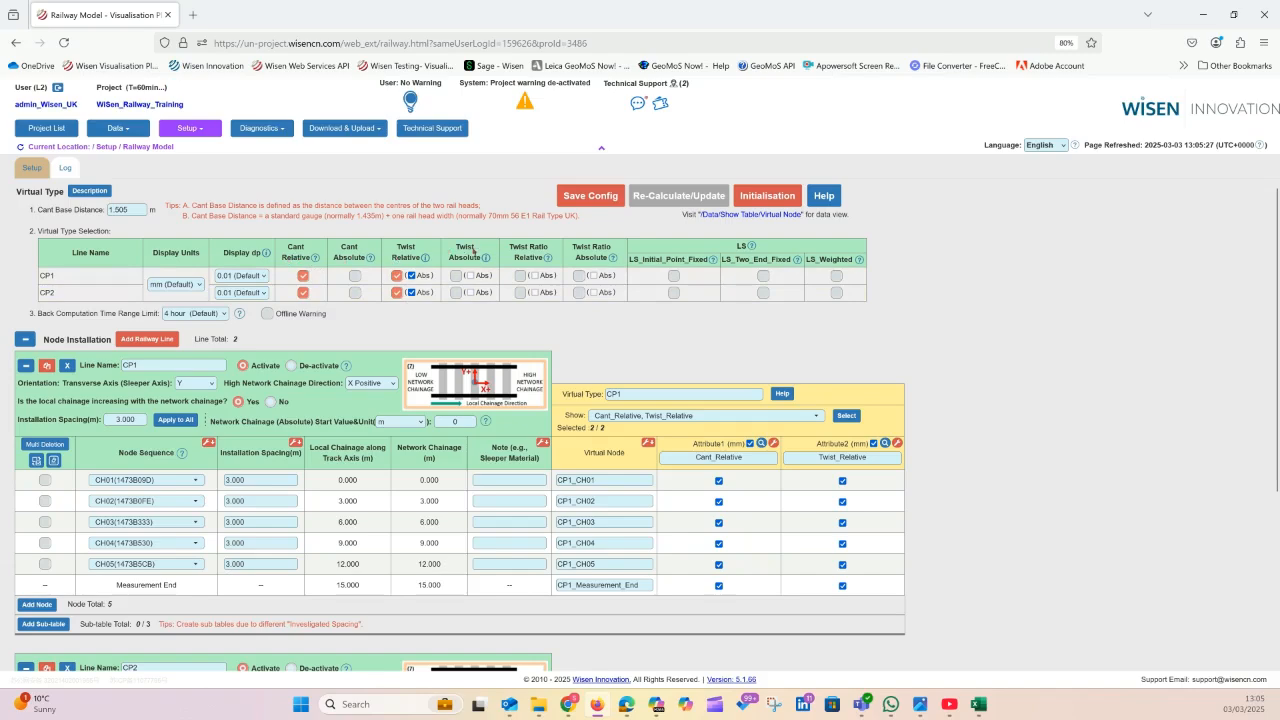
mouse_move(486, 258)
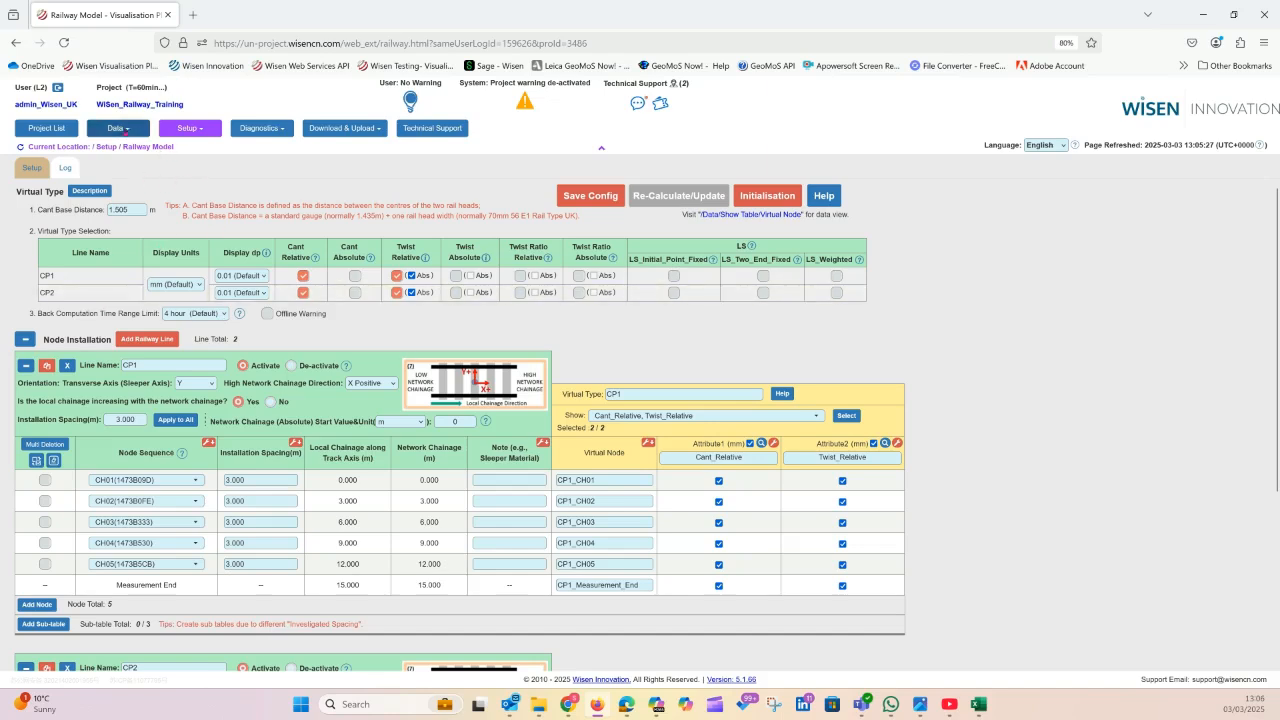
- View the project's virtual node data table with the relative cant and twist readings
click(126, 130)
click(123, 148)
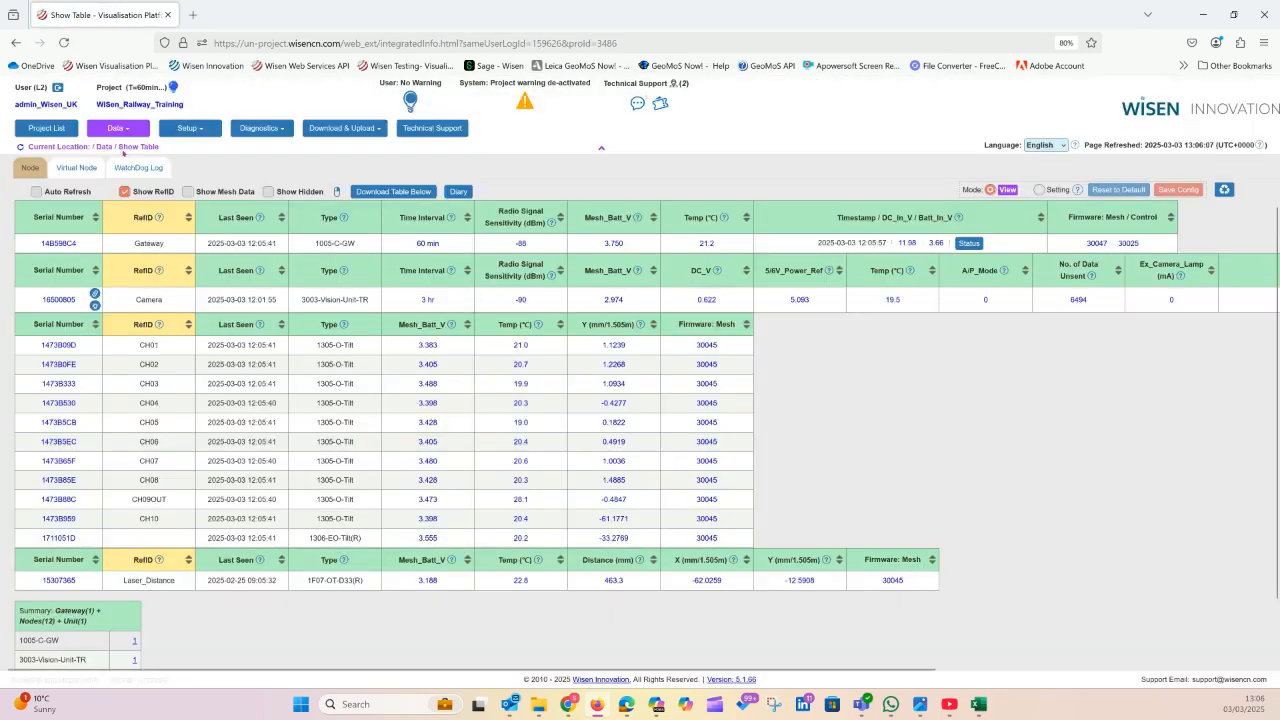
click(75, 168)
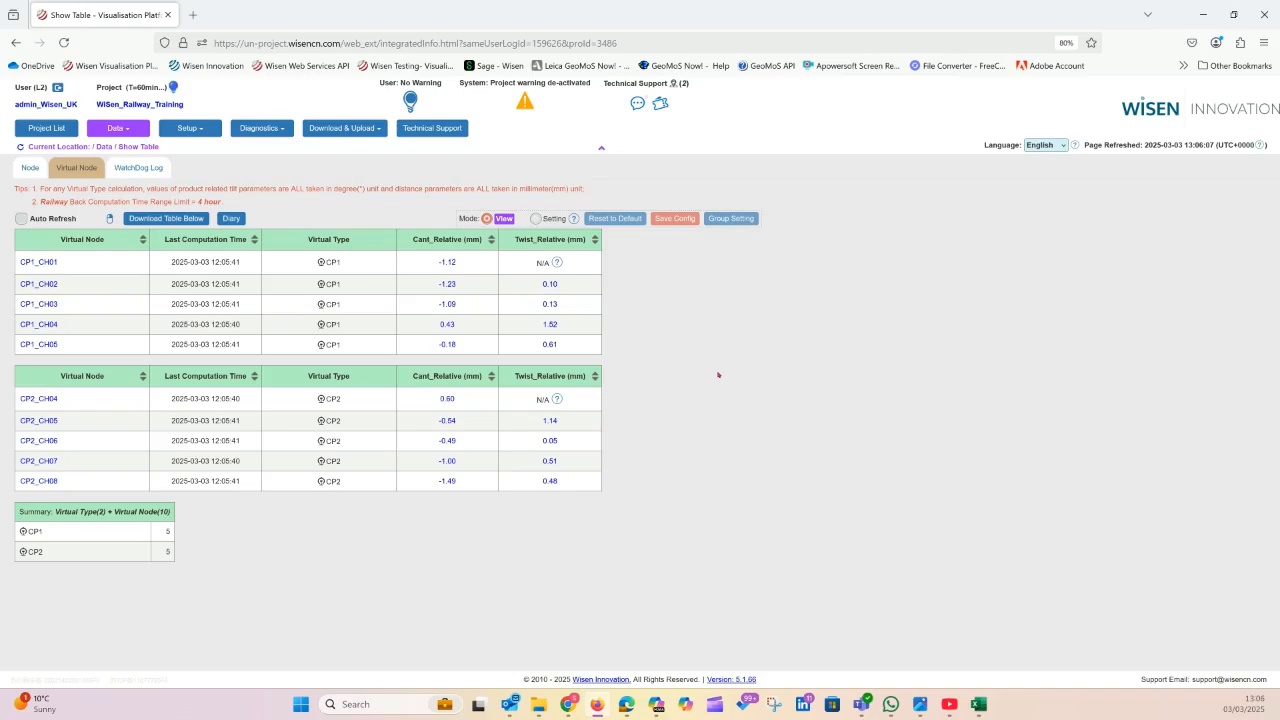
- Open the project's warning setup and review the email recipient settings and the enabled warning levels without changing them
click(195, 129)
click(198, 338)
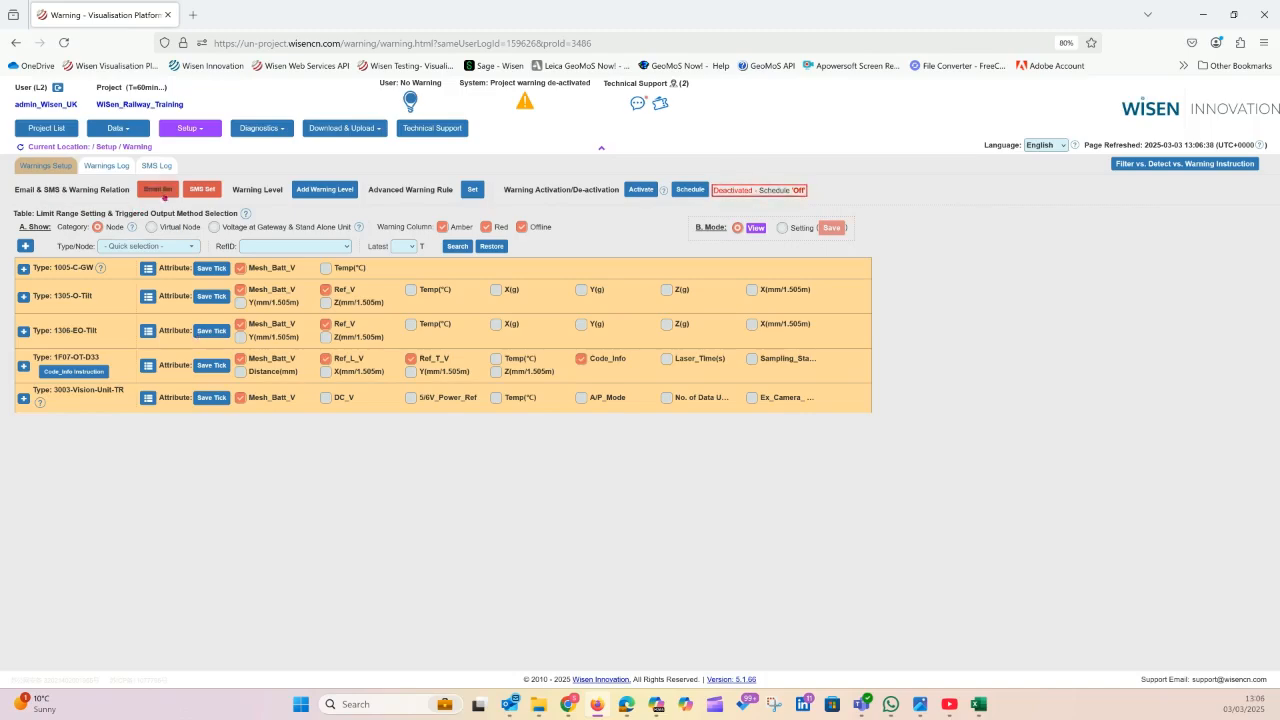
click(160, 190)
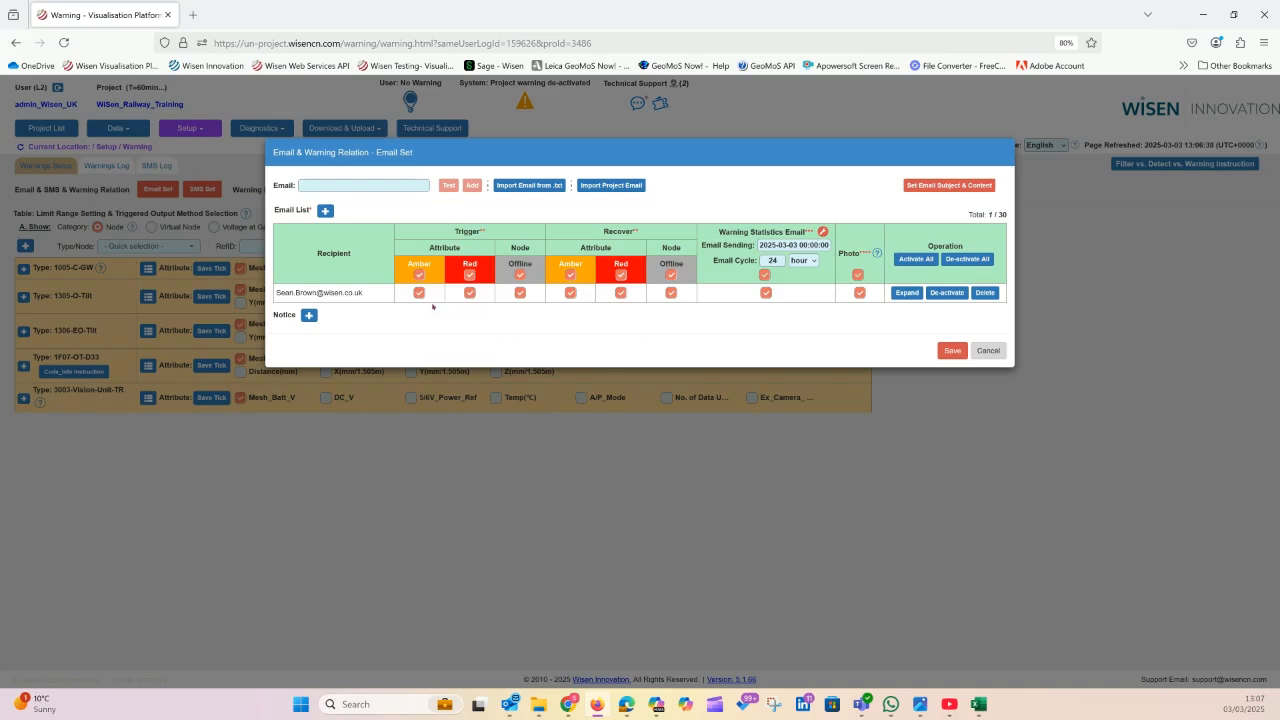
click(988, 351)
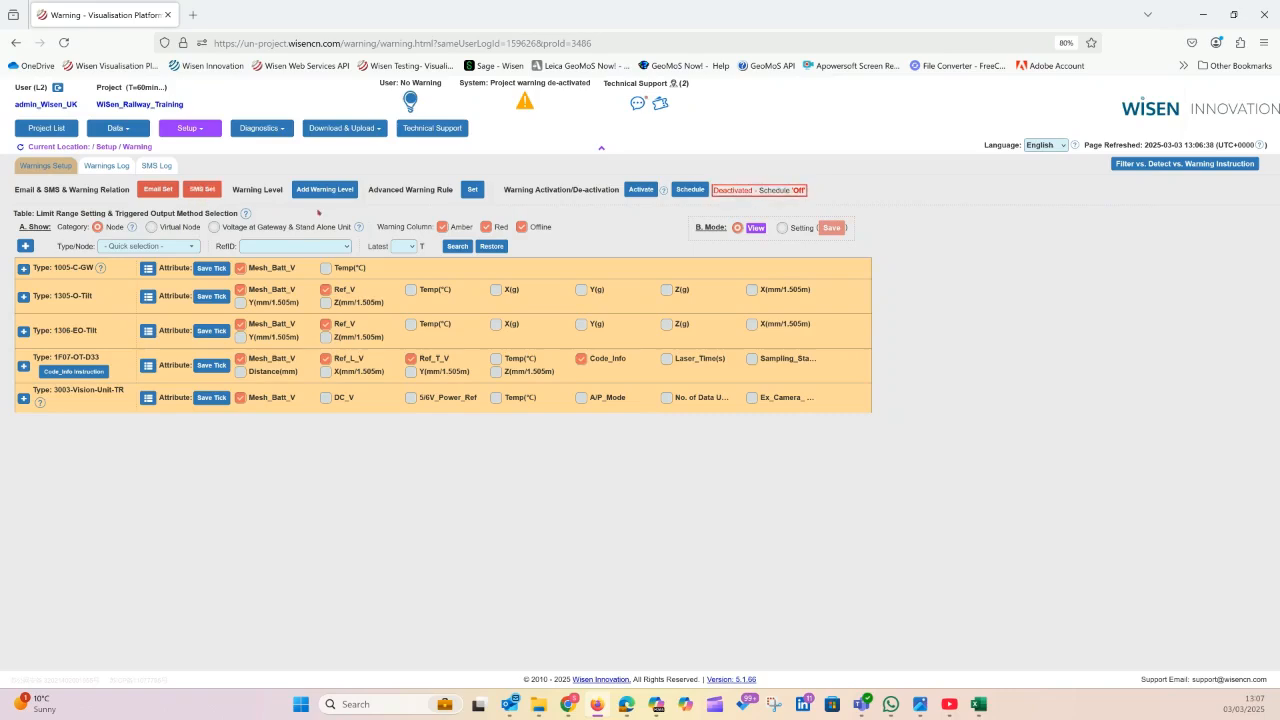
click(320, 190)
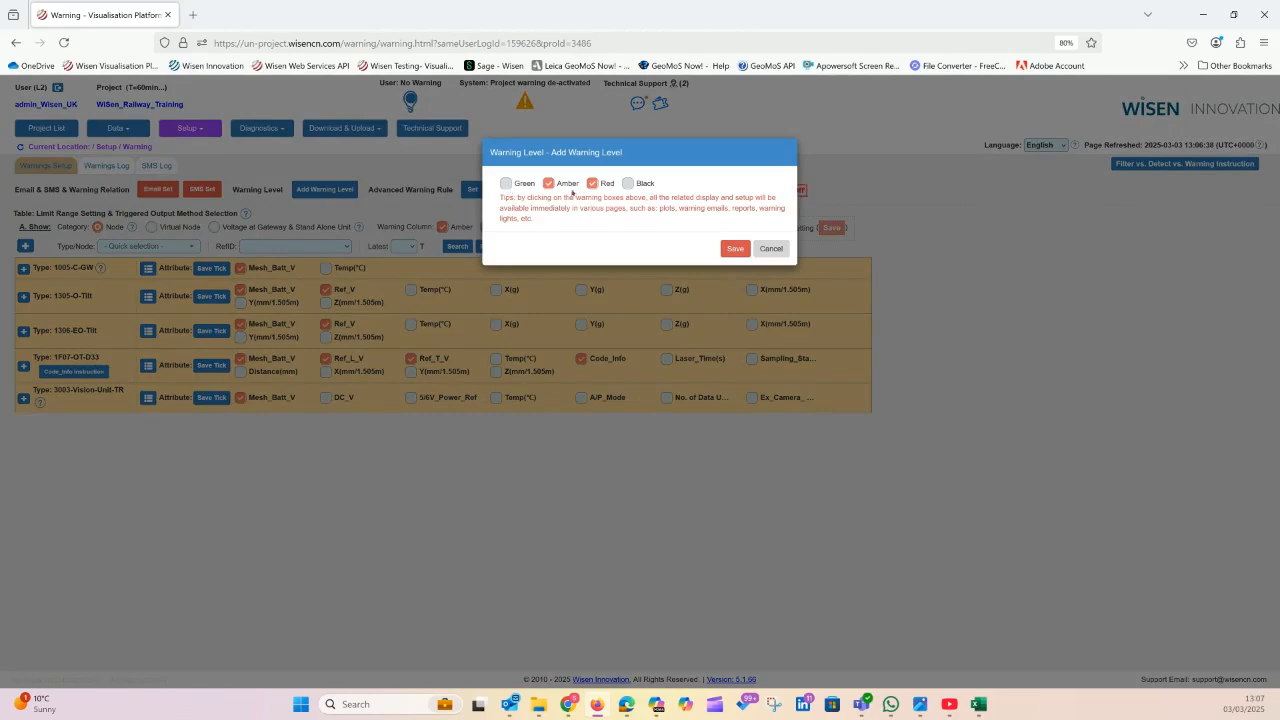
click(768, 249)
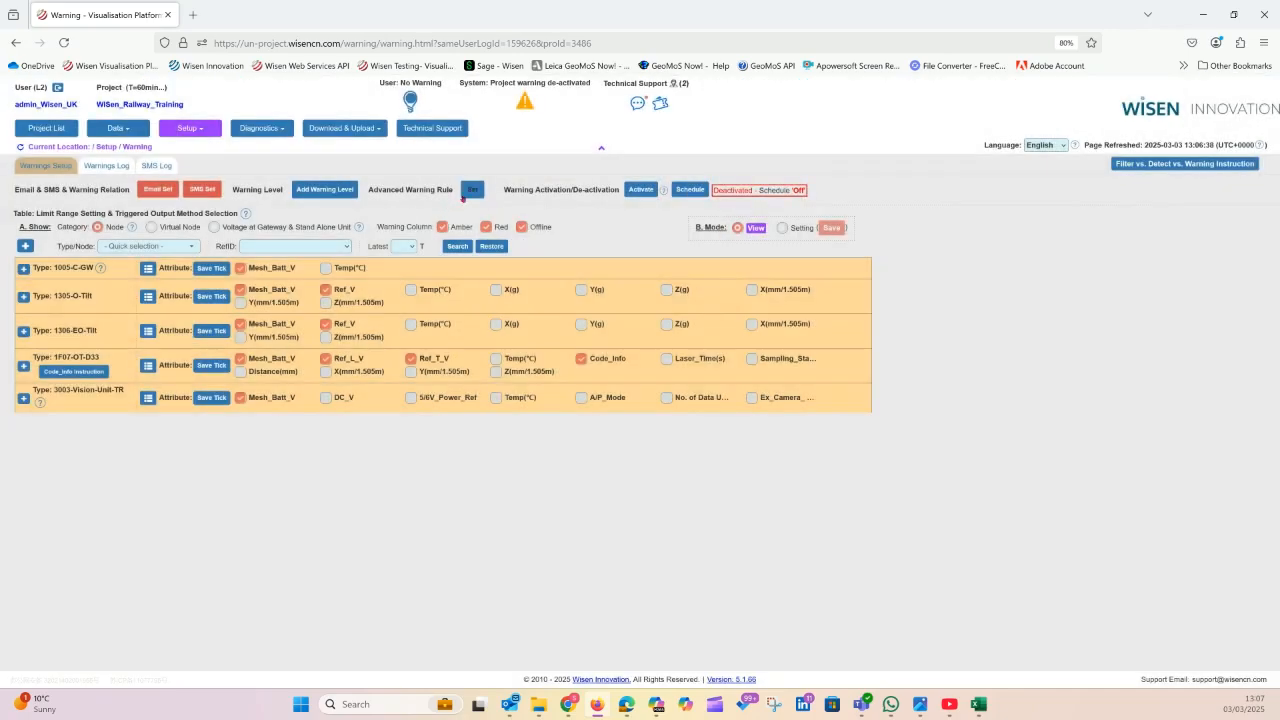
- In the advanced warning rule, set the Amber trigger to 2 continuous readings, check the gateway's Amber interval options, and save
click(473, 190)
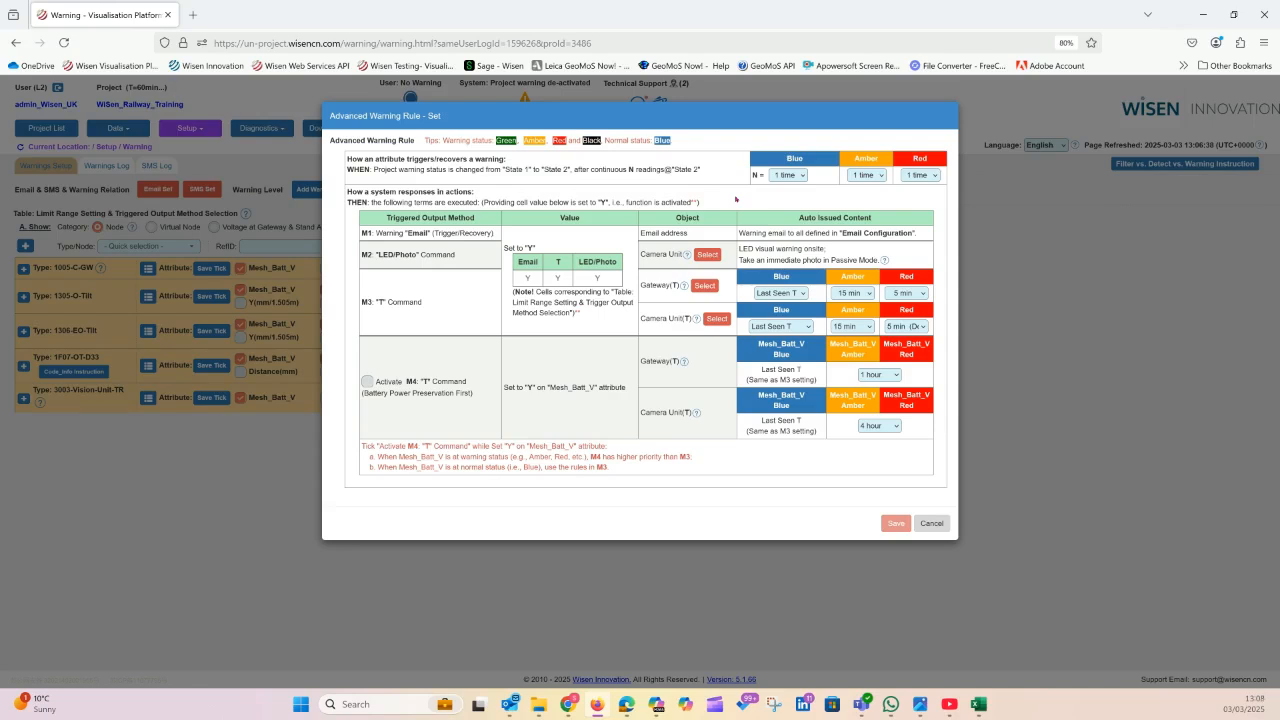
click(862, 175)
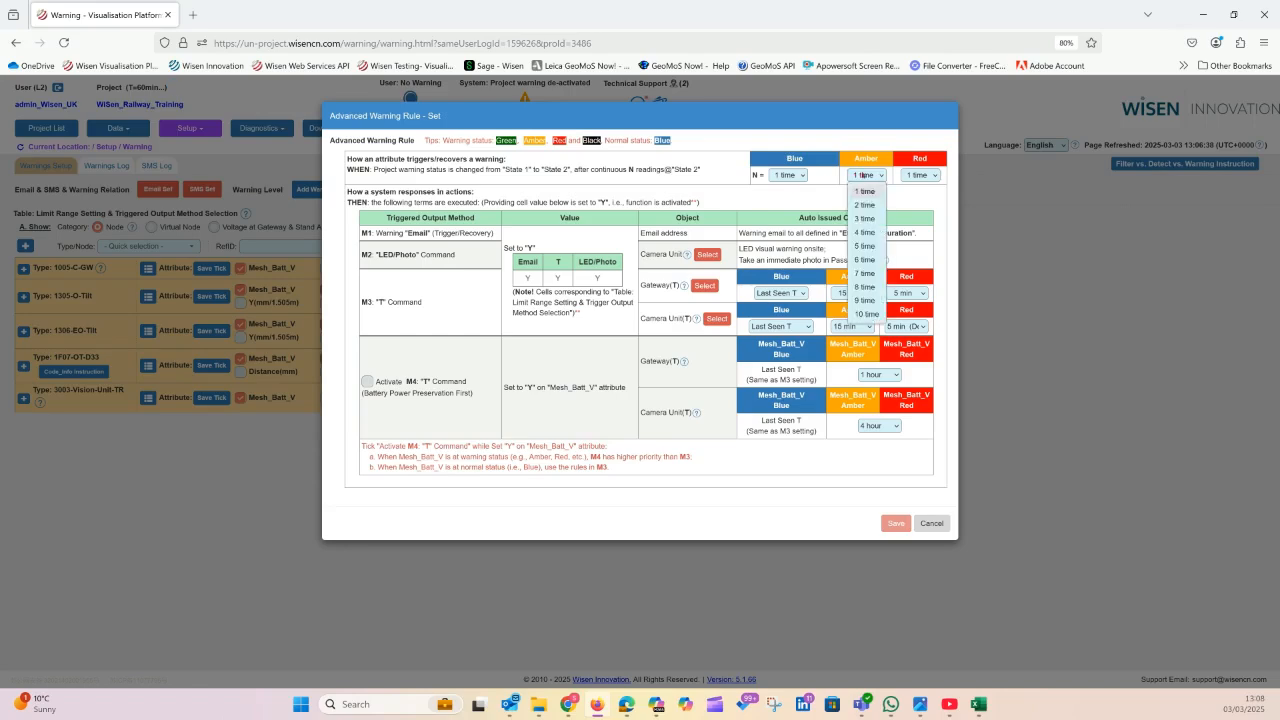
click(871, 207)
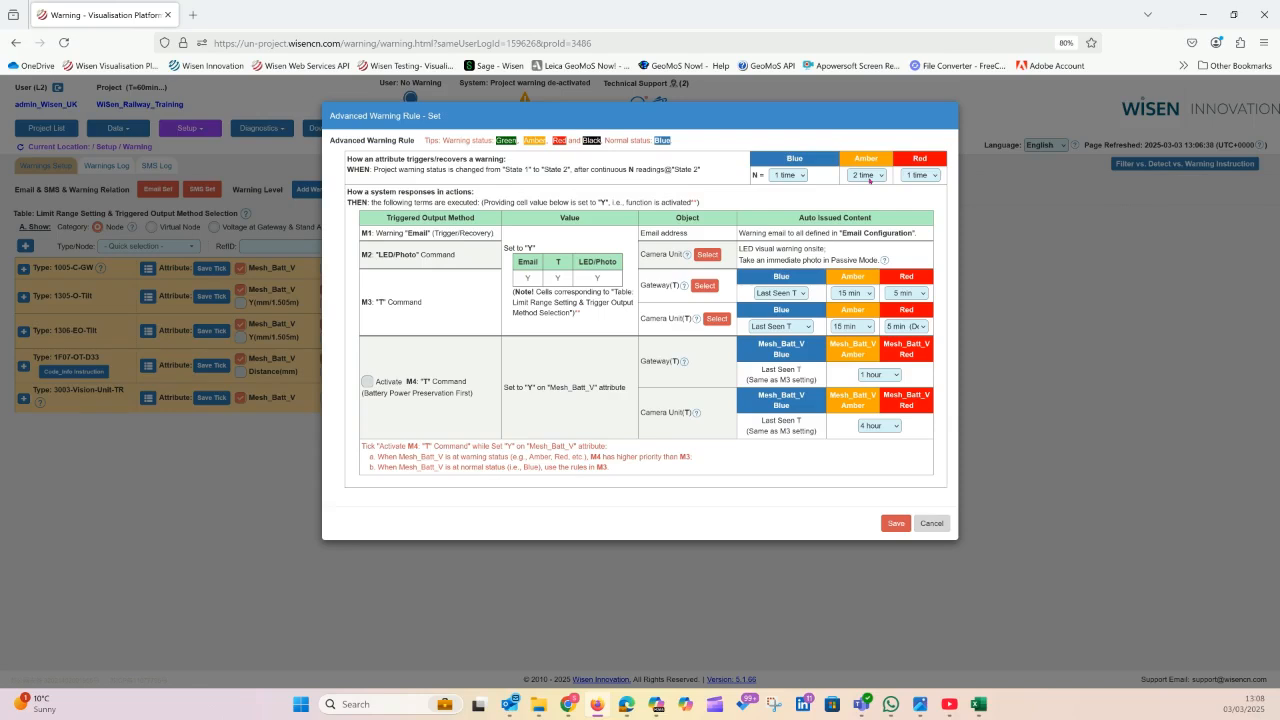
click(870, 177)
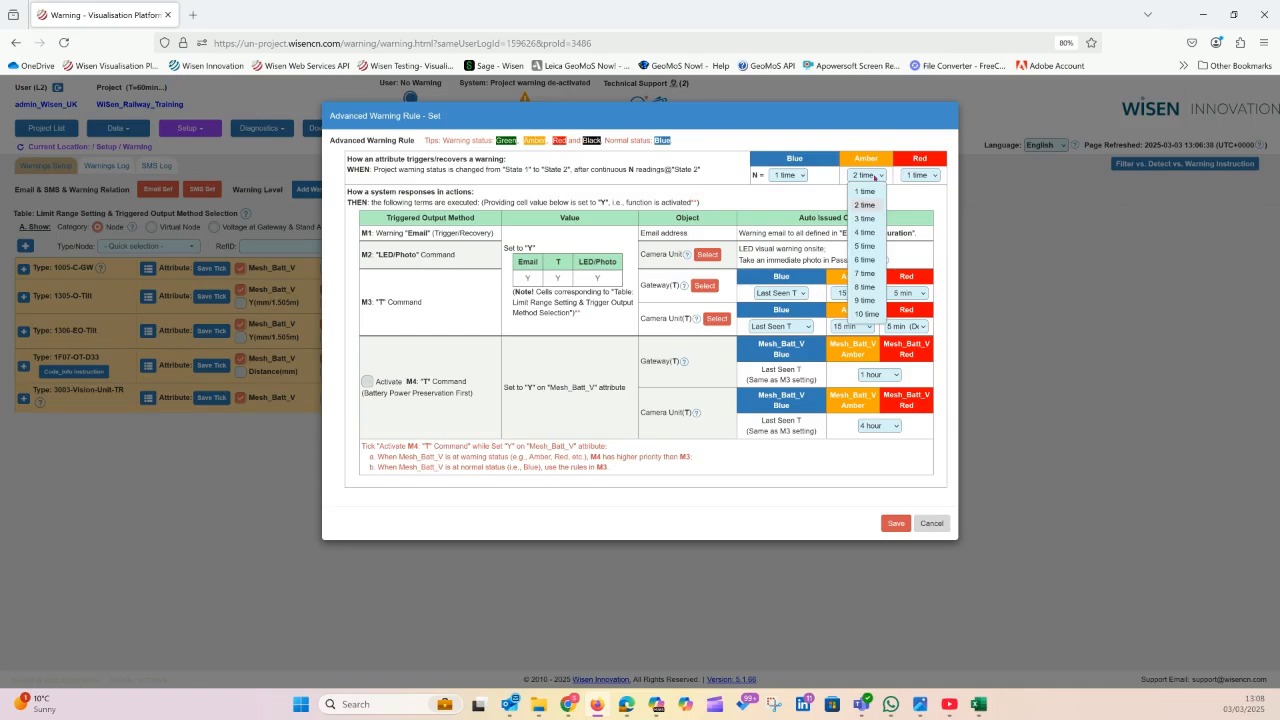
click(819, 198)
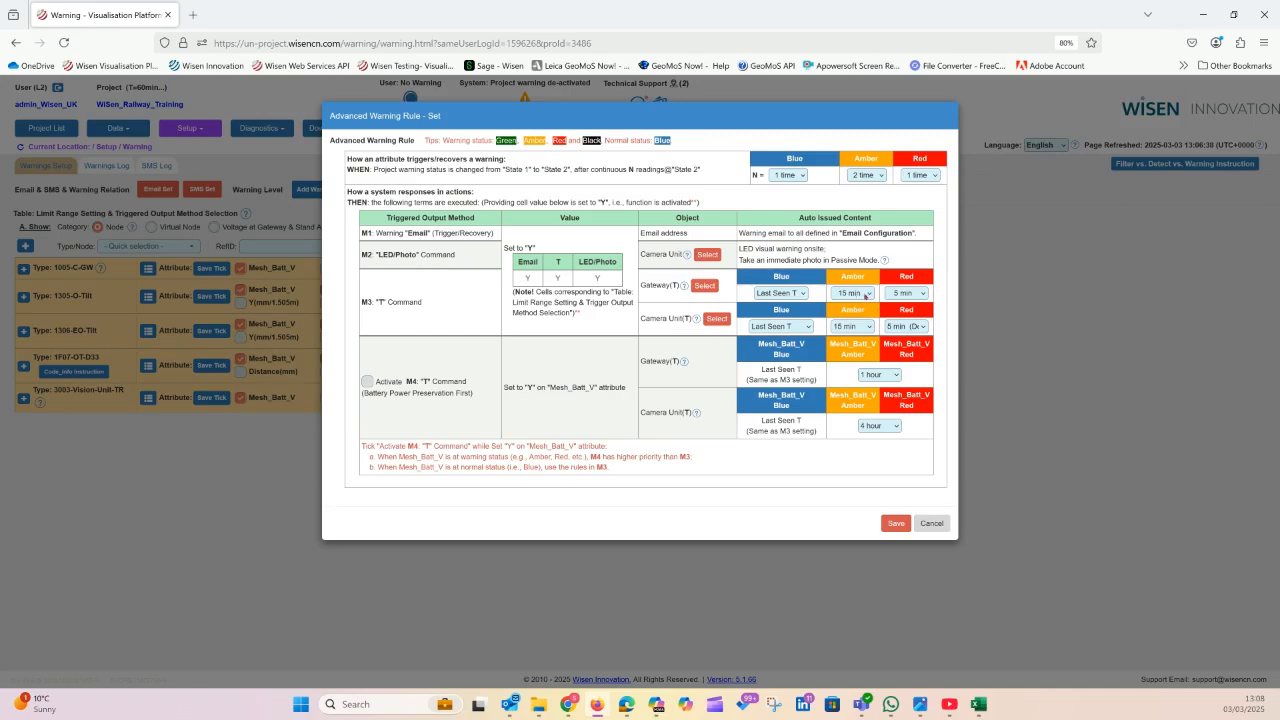
click(871, 295)
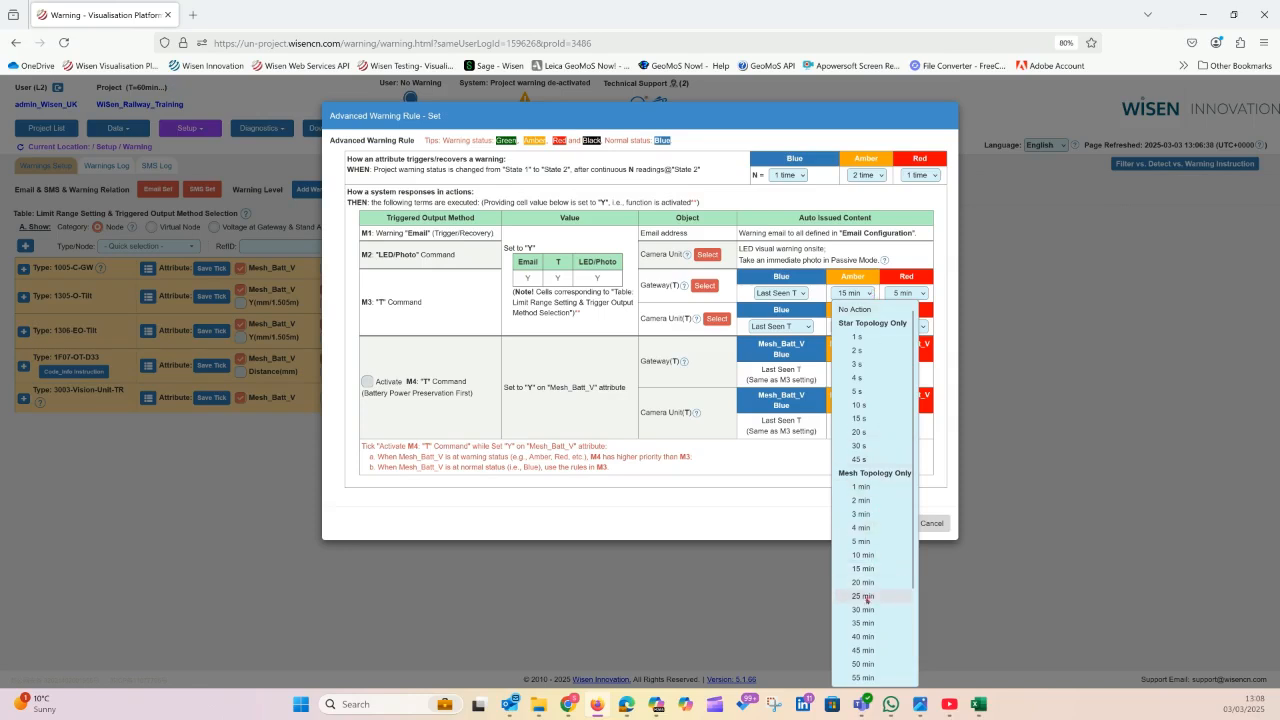
scroll(877, 580, down, 3)
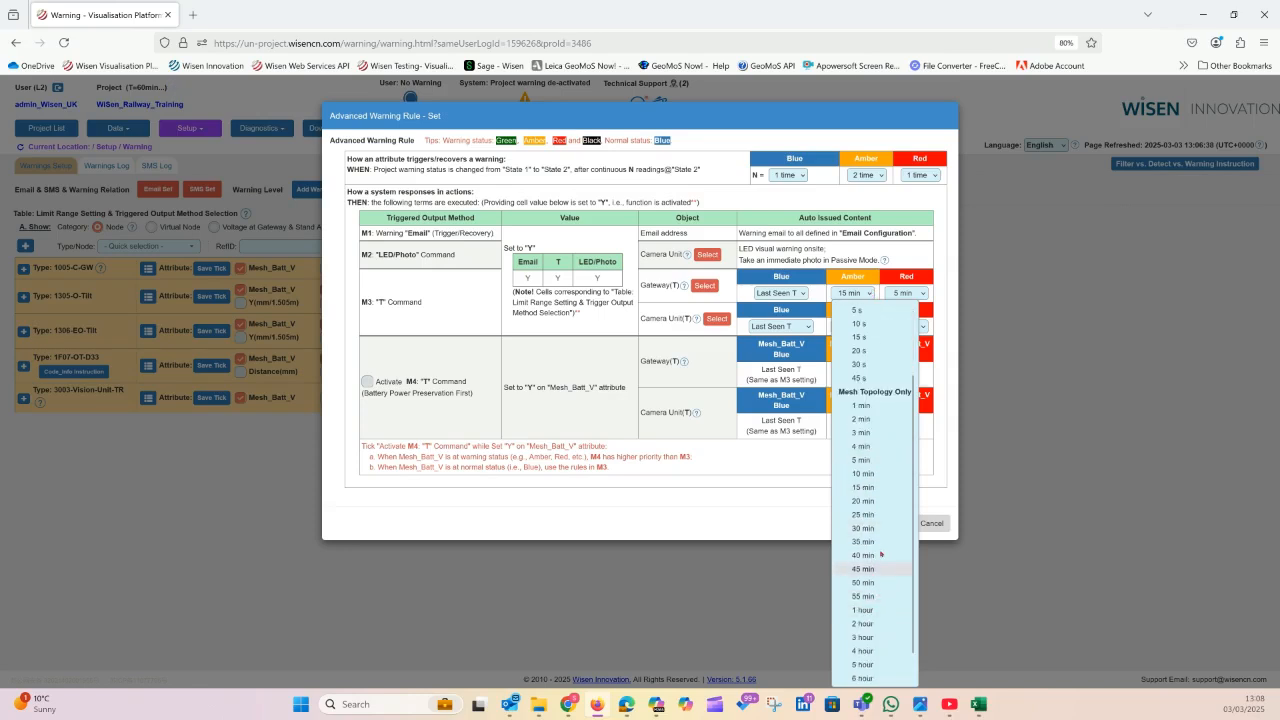
click(780, 517)
click(895, 523)
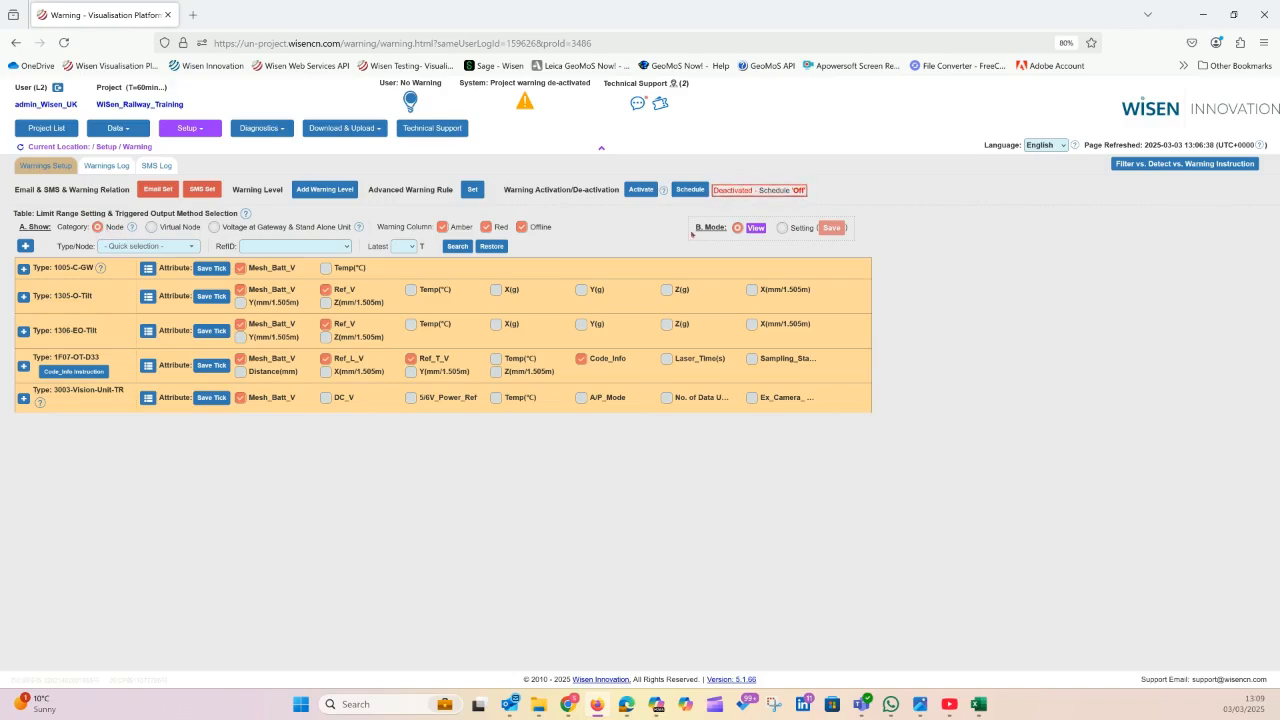
- Switch the warning table to Setting mode and enable Amber email output for Mesh_Batt_V on the 1305-O-Tilt type
click(782, 228)
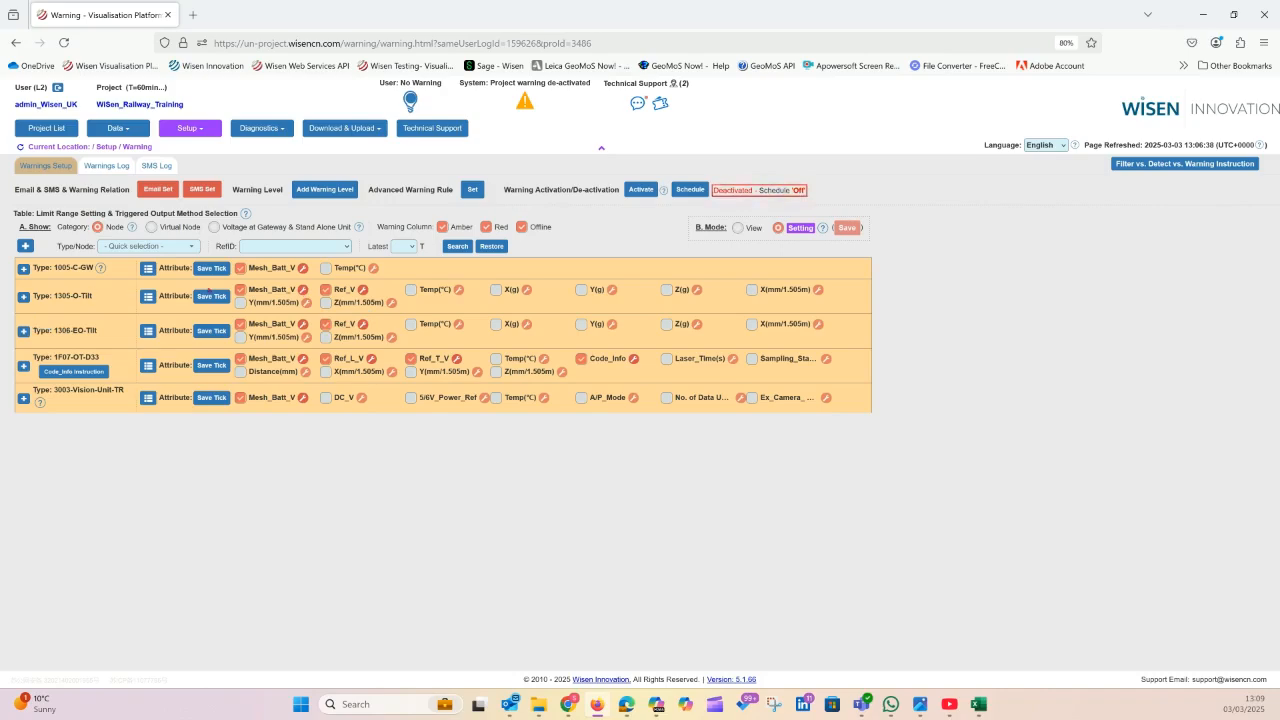
click(303, 290)
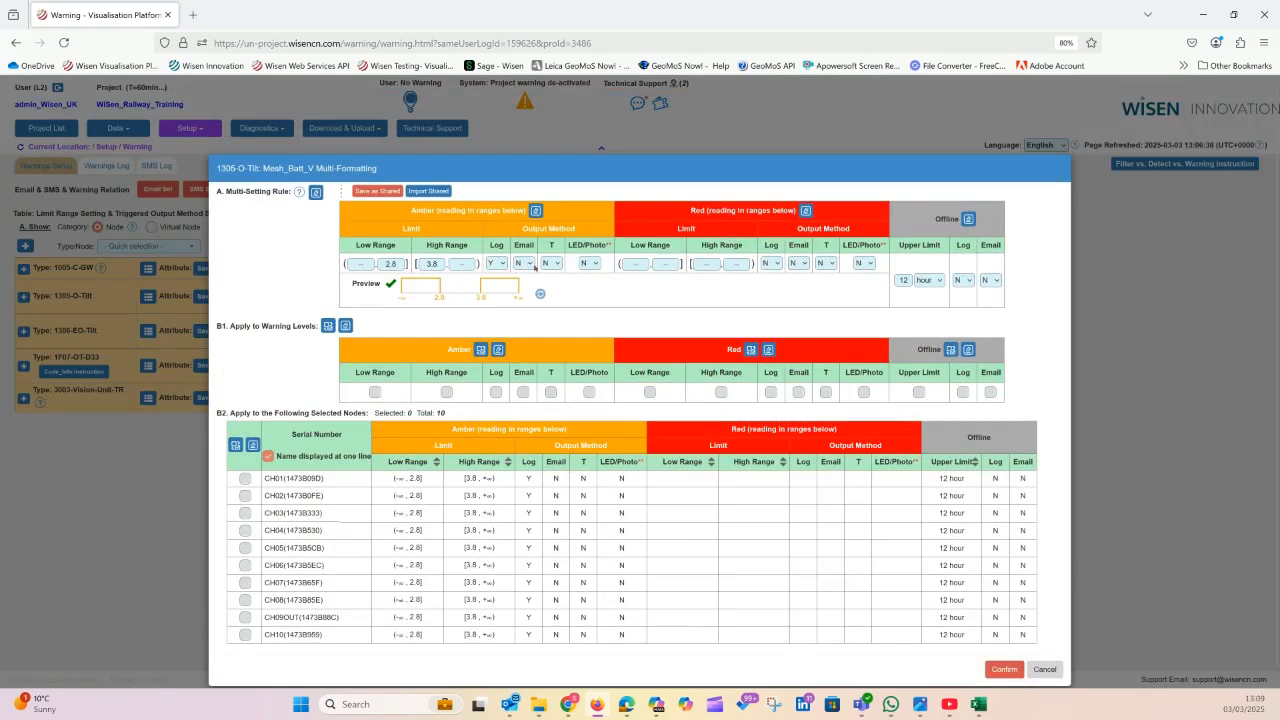
click(525, 264)
click(523, 293)
click(433, 264)
- Set the 1305-O-Tilt offline upper limit to 4 hours and enable both offline log and offline email
click(900, 280)
text(4)
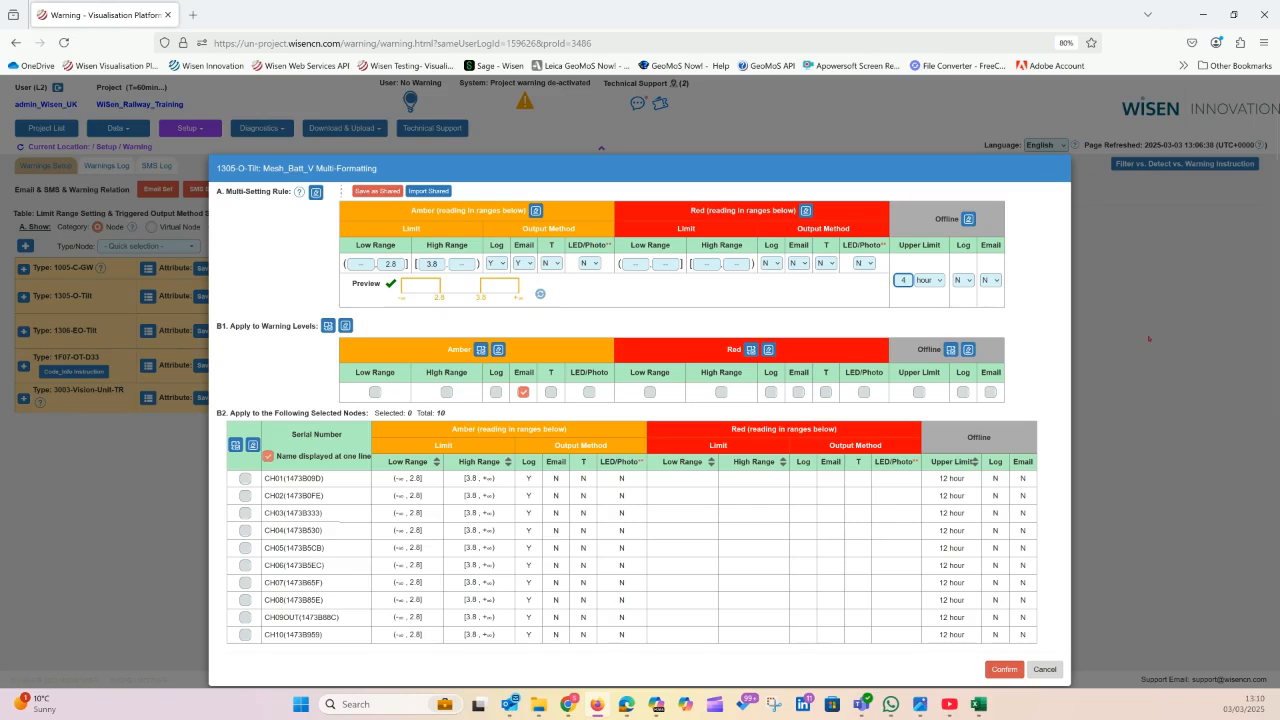
click(965, 281)
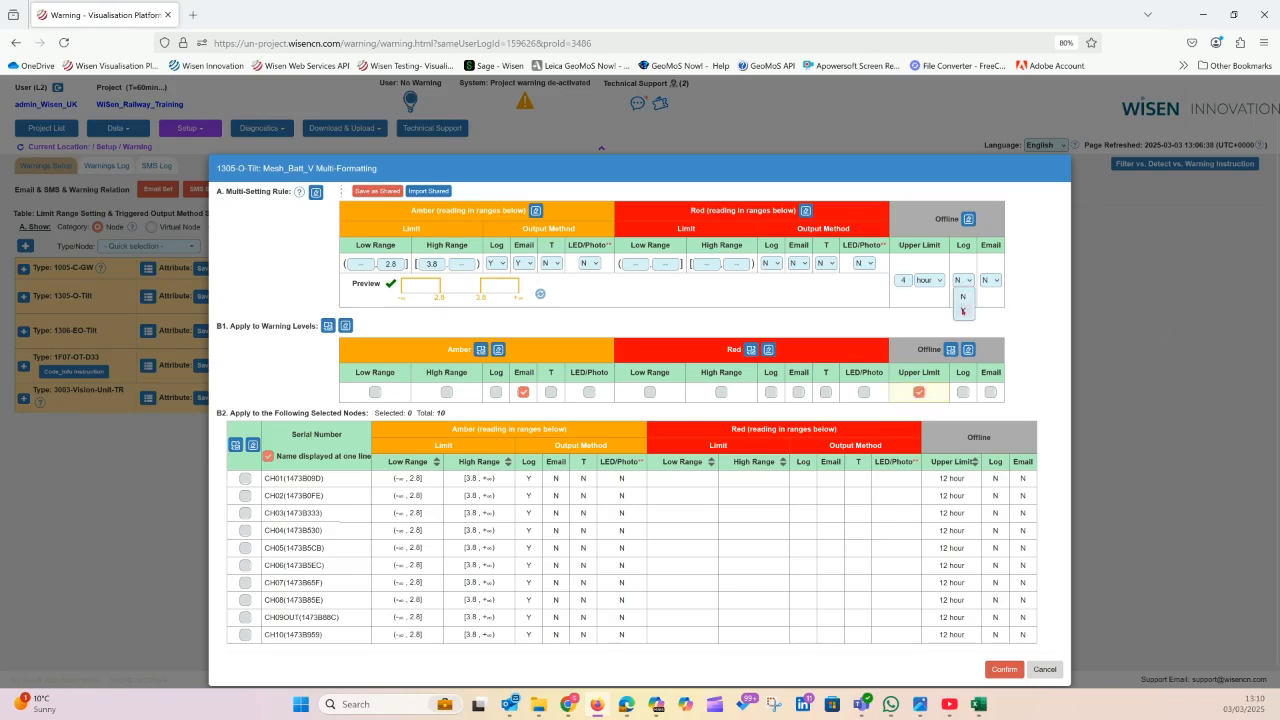
click(962, 310)
click(989, 281)
click(990, 310)
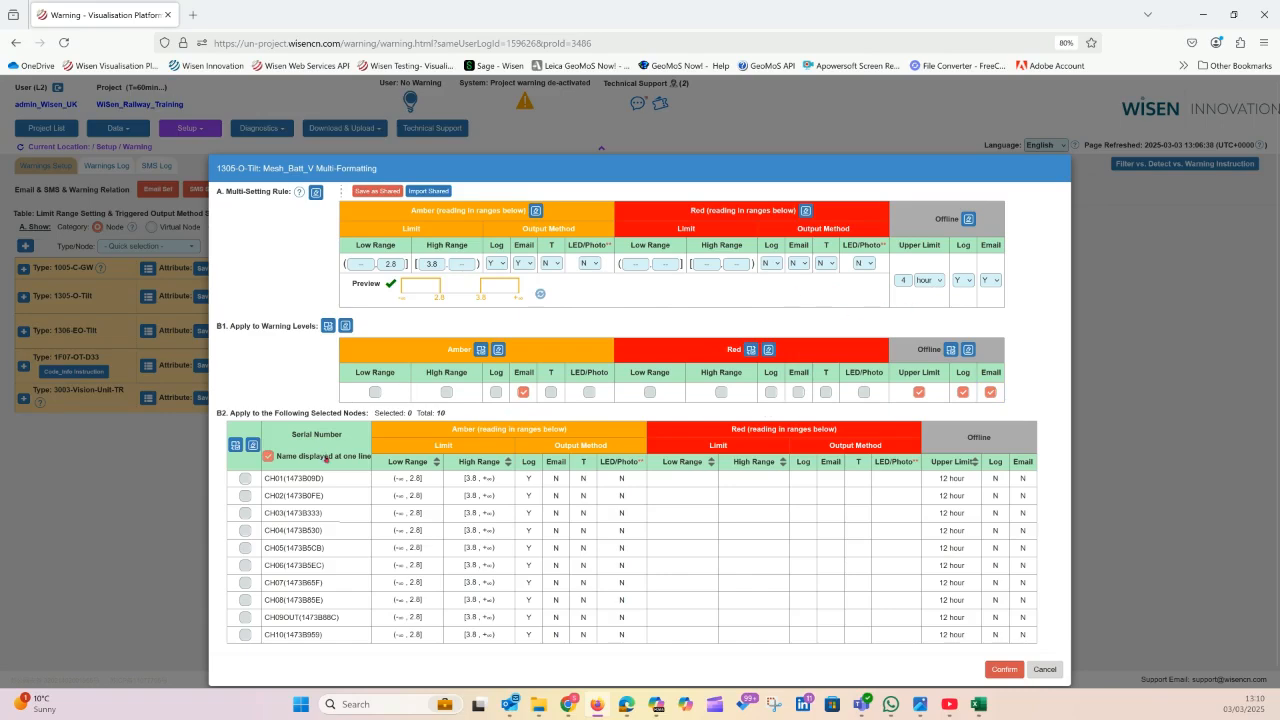
- Apply the Mesh_Batt_V rule to all 1305-O-Tilt nodes and confirm the modification summary
click(235, 445)
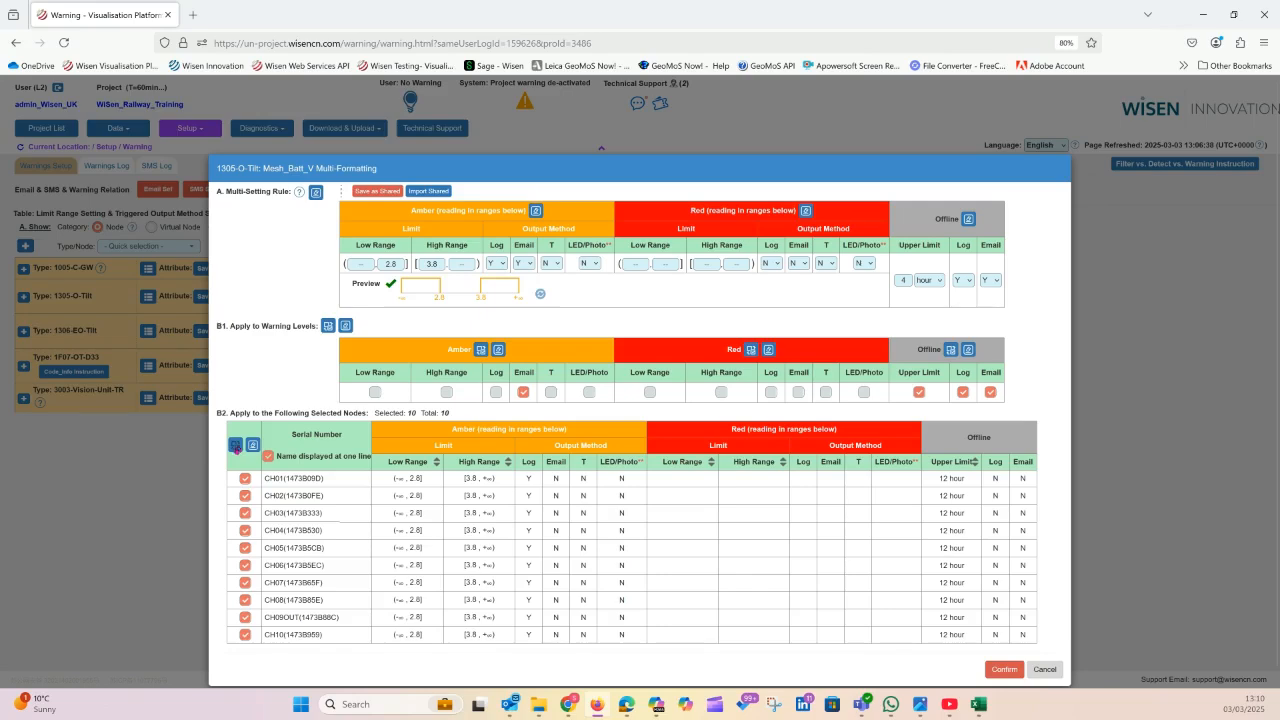
scroll(329, 533, down, 1)
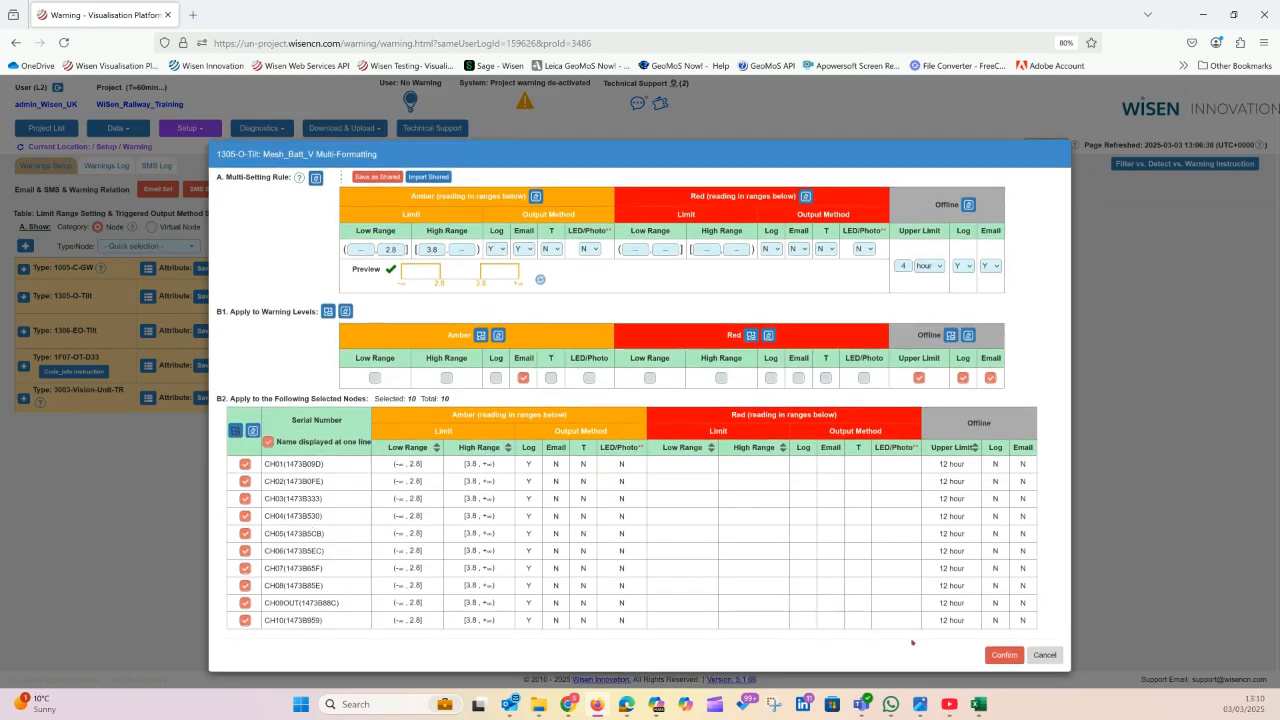
click(1001, 655)
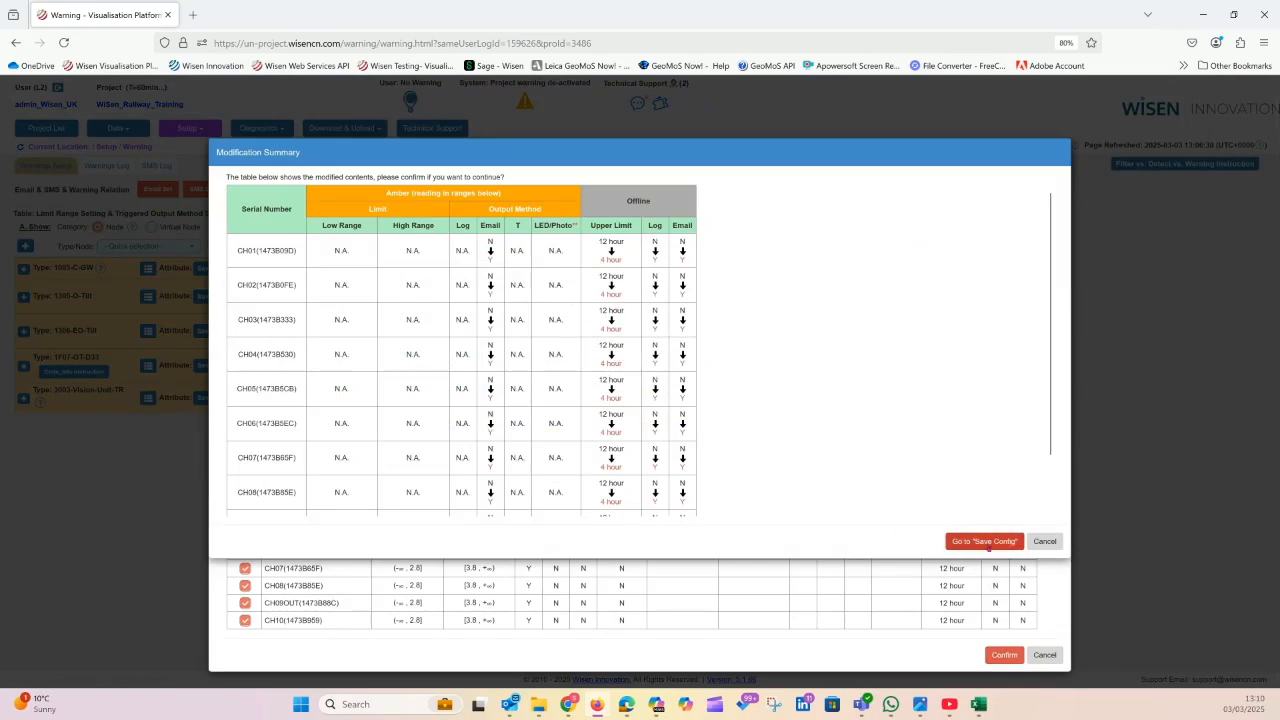
click(984, 542)
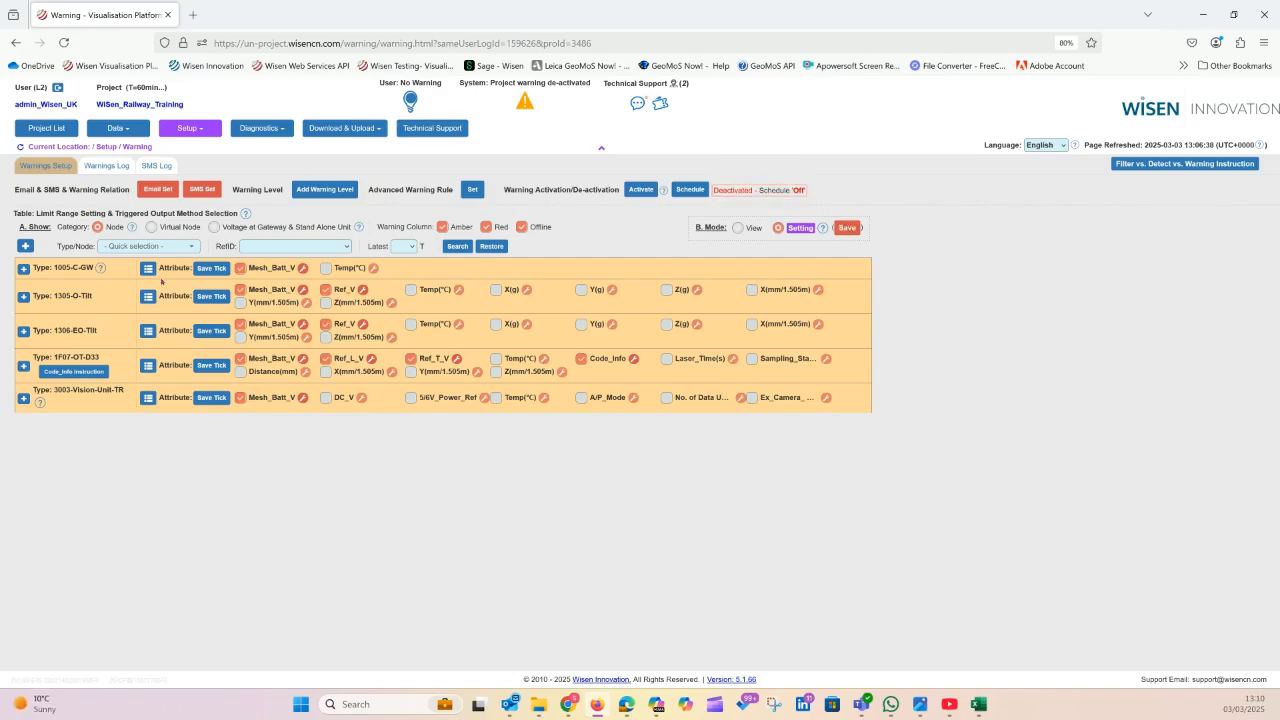
- Enable Amber email output for Mesh_Batt_V on the 1005-C-GW gateway type
click(303, 268)
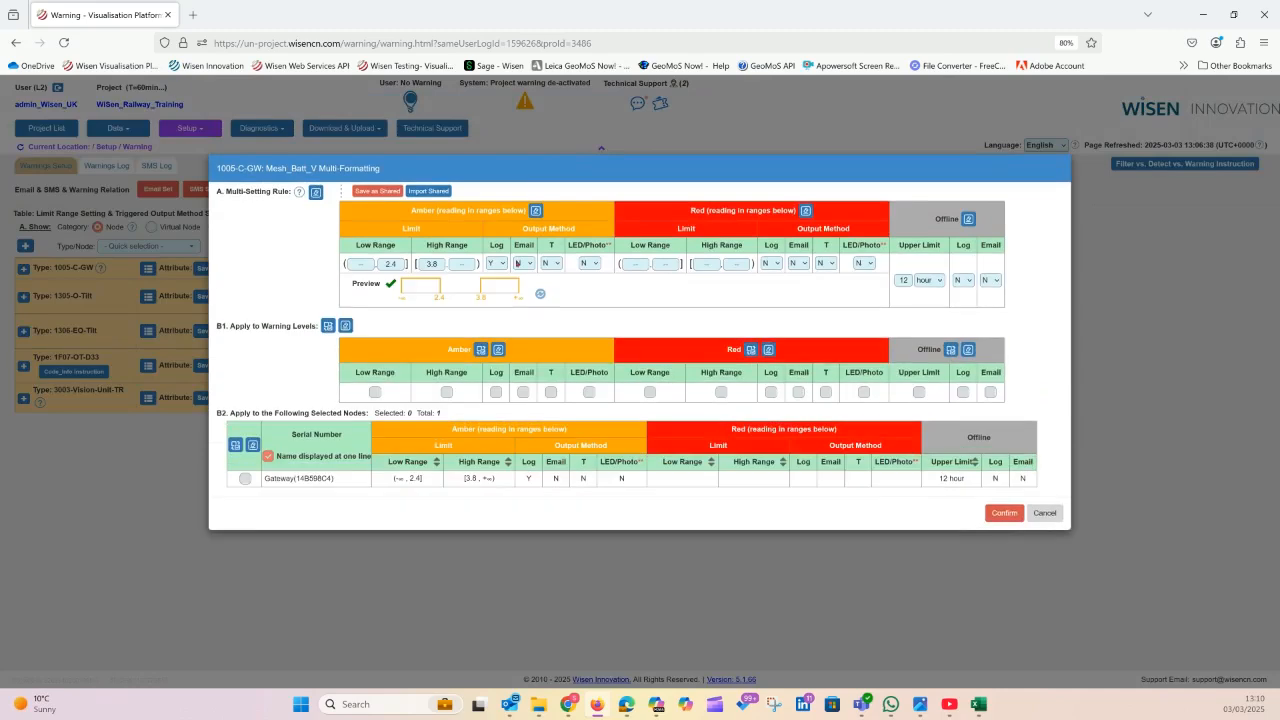
click(523, 263)
click(522, 294)
- Set the gateway's offline upper limit to 4 hours and enable both offline log and offline email
double_click(905, 280)
text(4)
click(964, 282)
click(964, 309)
click(989, 281)
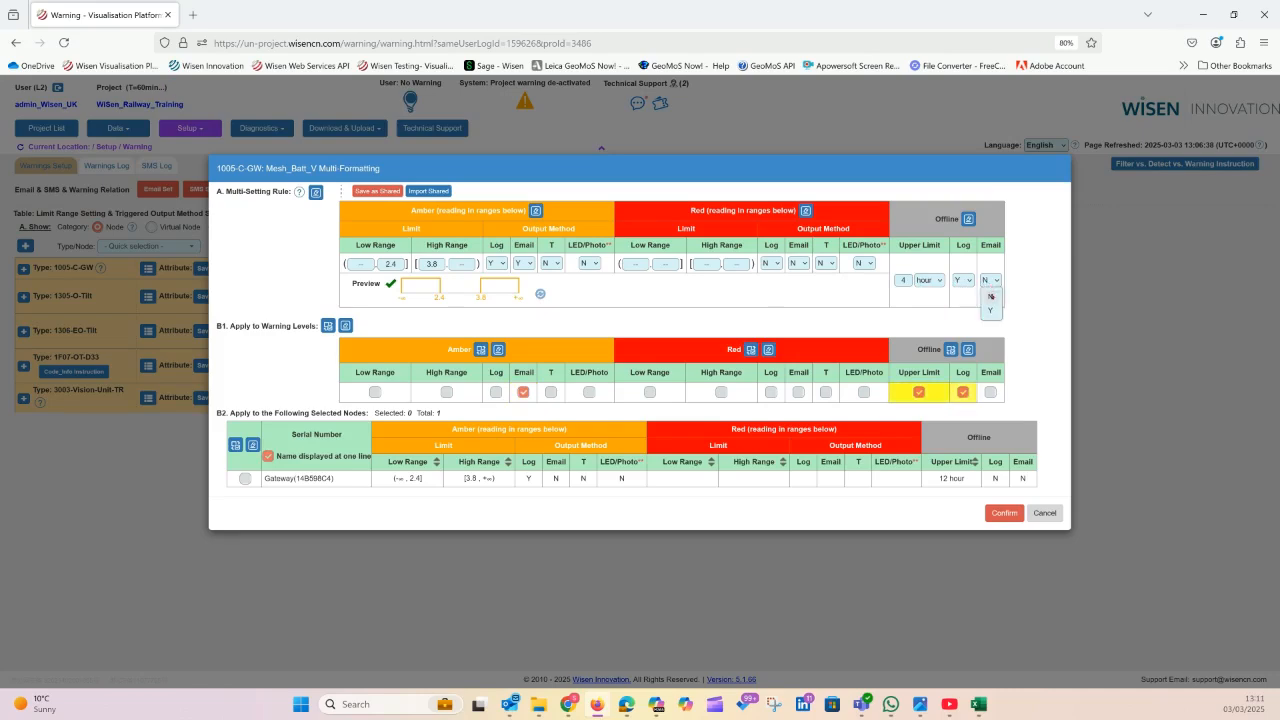
click(990, 310)
- Apply the Mesh_Batt_V rule to the gateway node and save all modified warning settings for the project
click(235, 445)
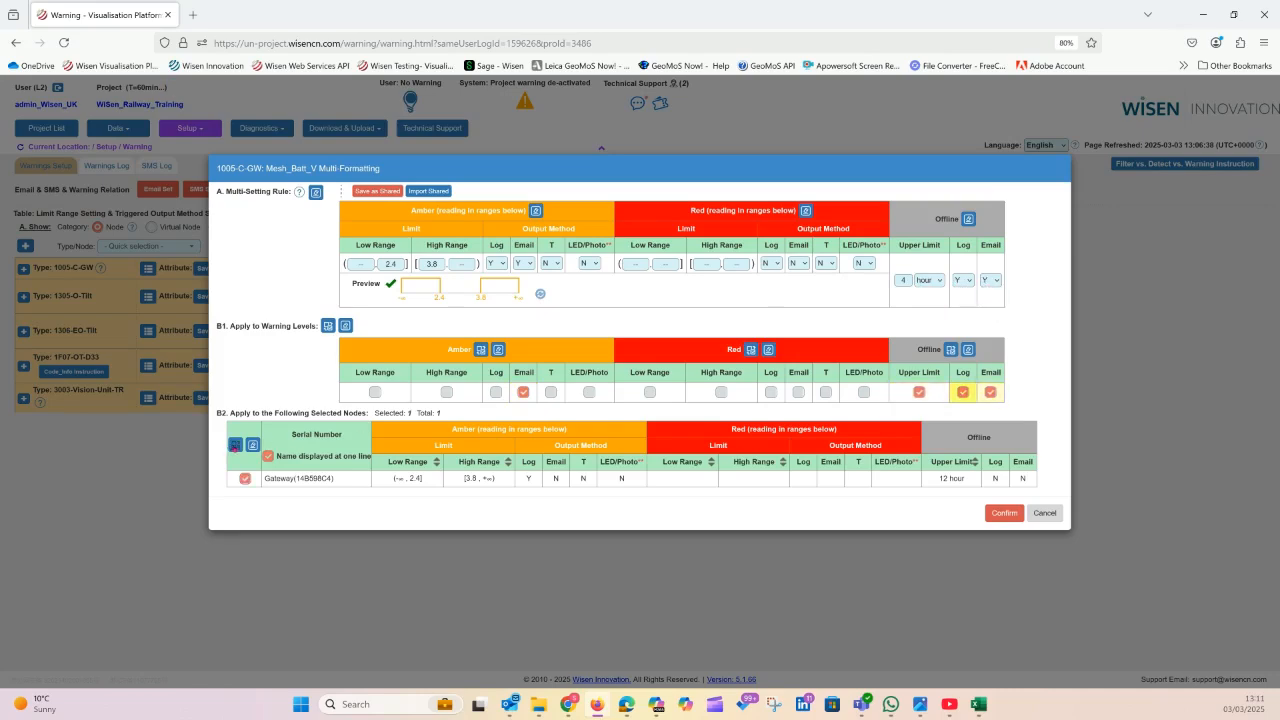
click(1004, 513)
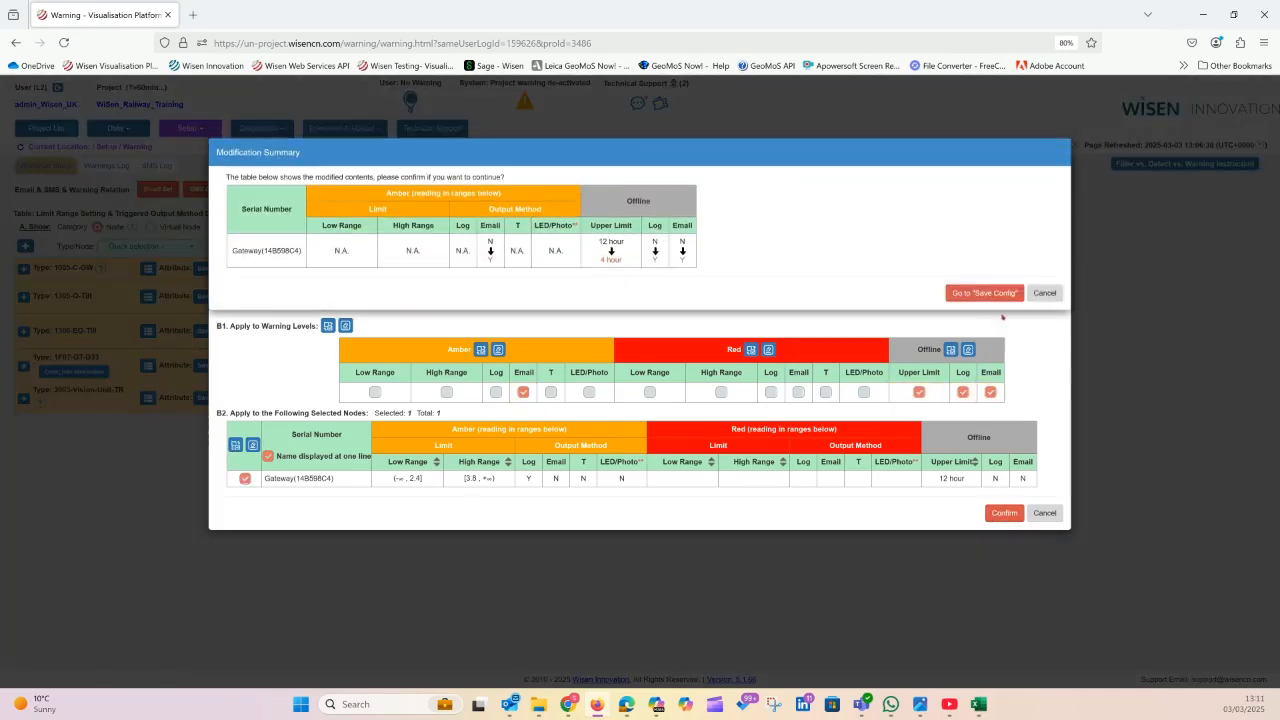
click(990, 293)
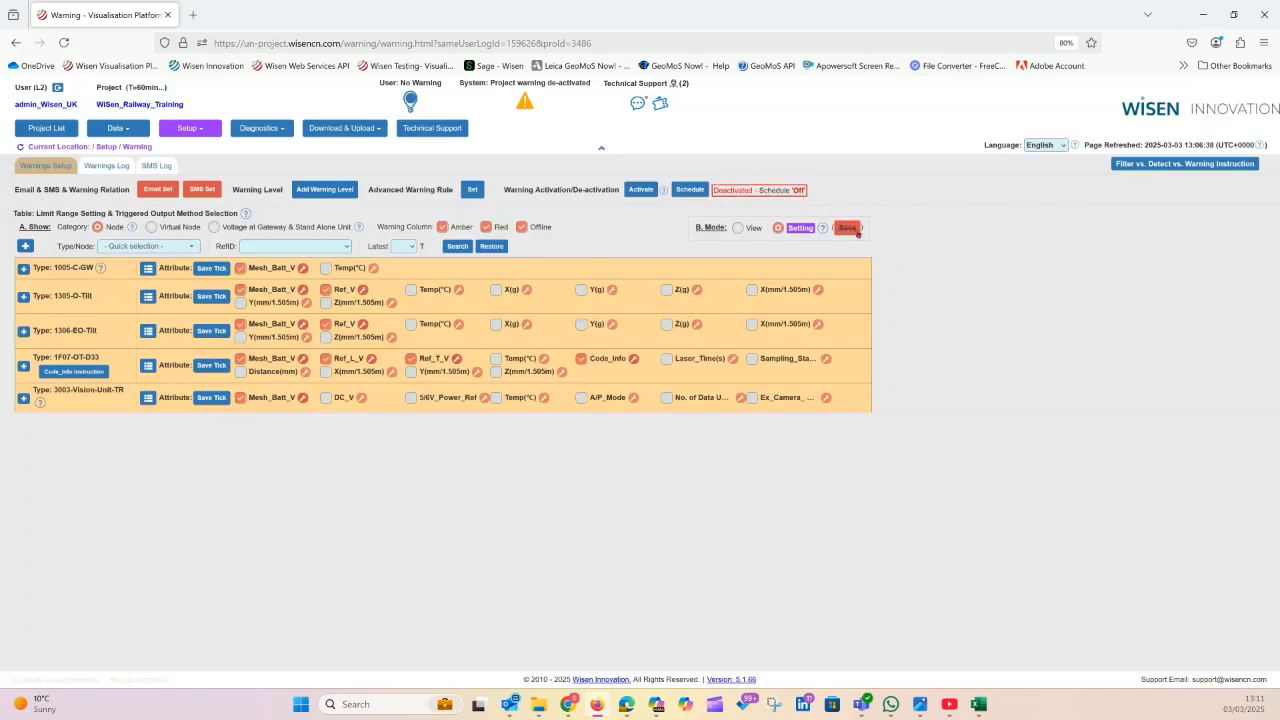
click(856, 231)
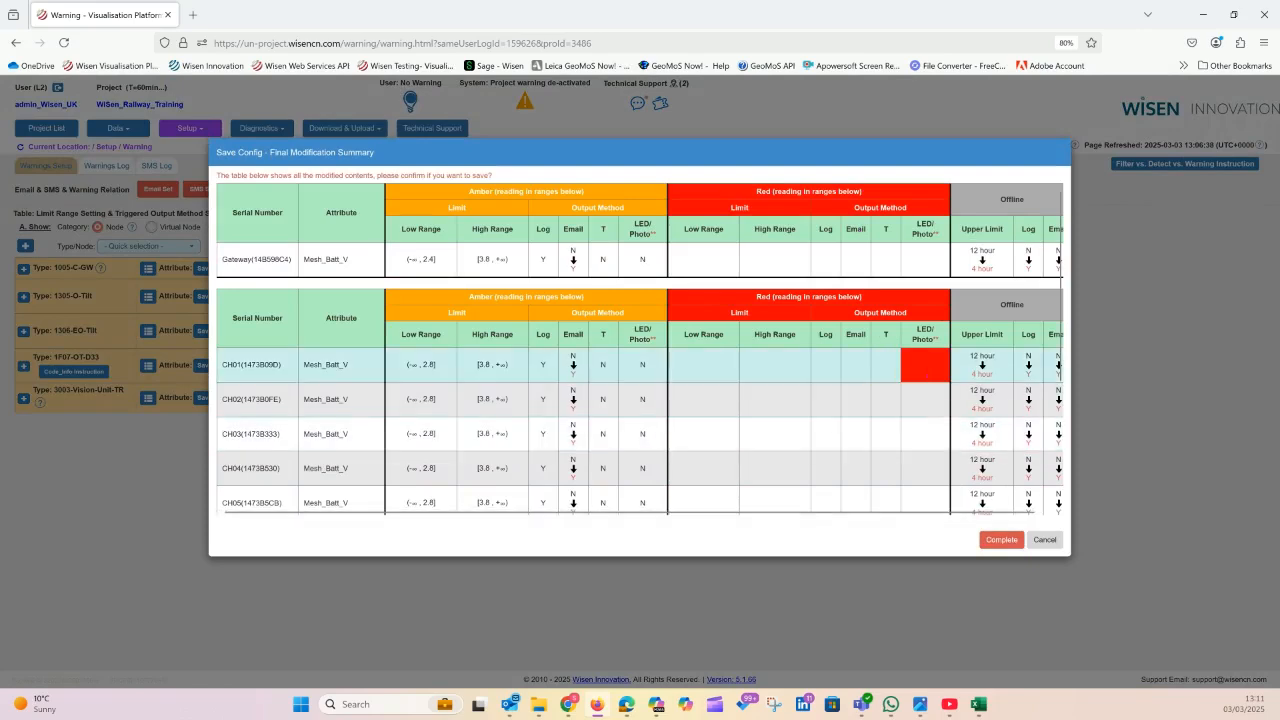
click(1001, 539)
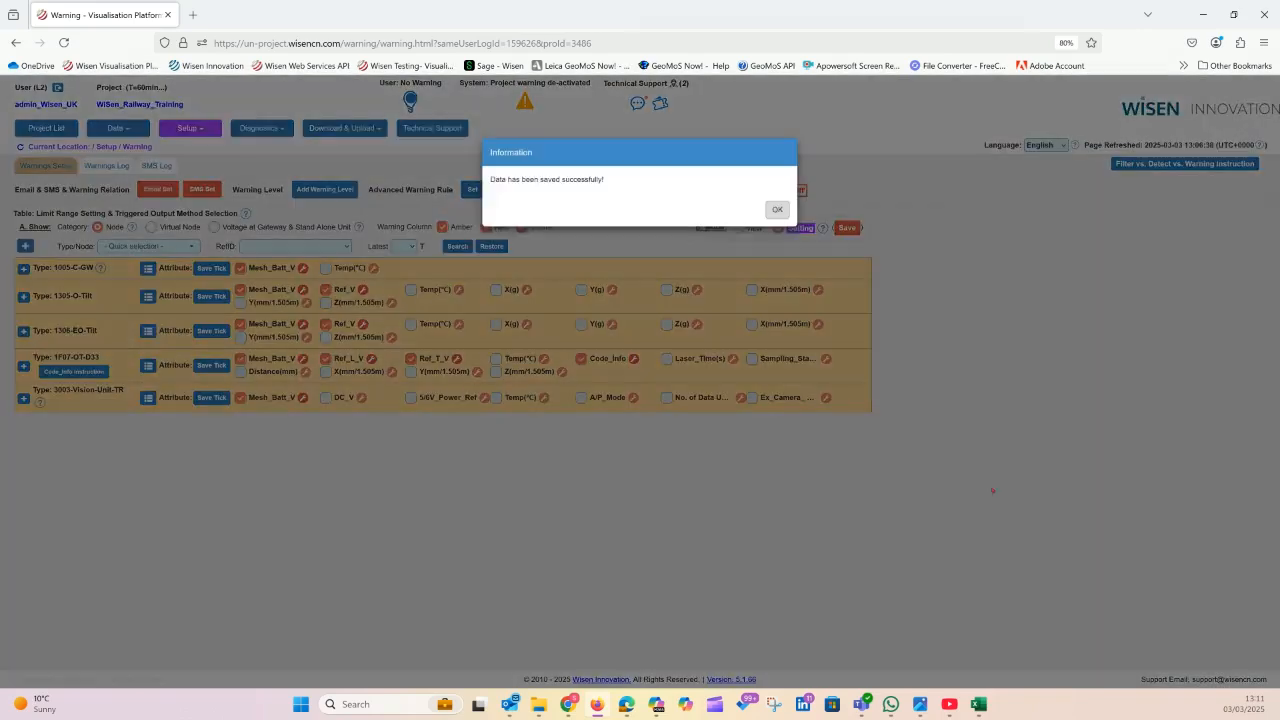
- Show the warning limits of the virtual nodes instead of the physical nodes and switch the table to setting mode
click(777, 210)
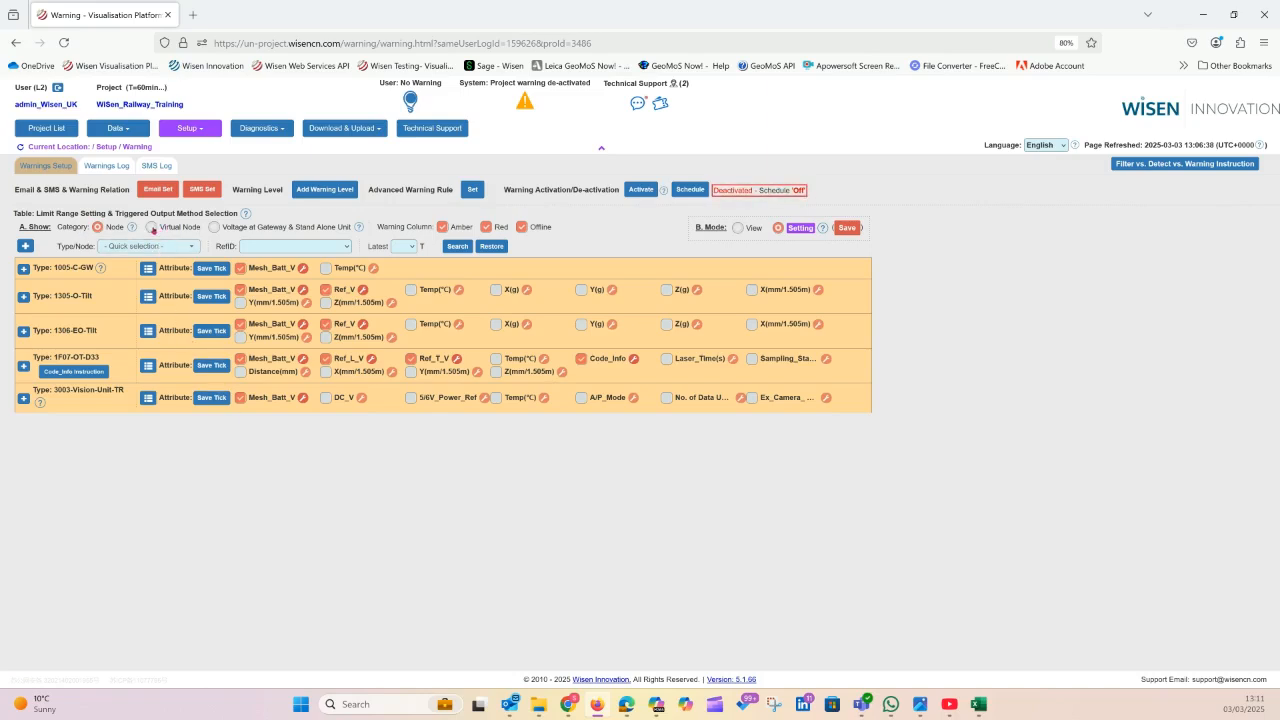
click(152, 227)
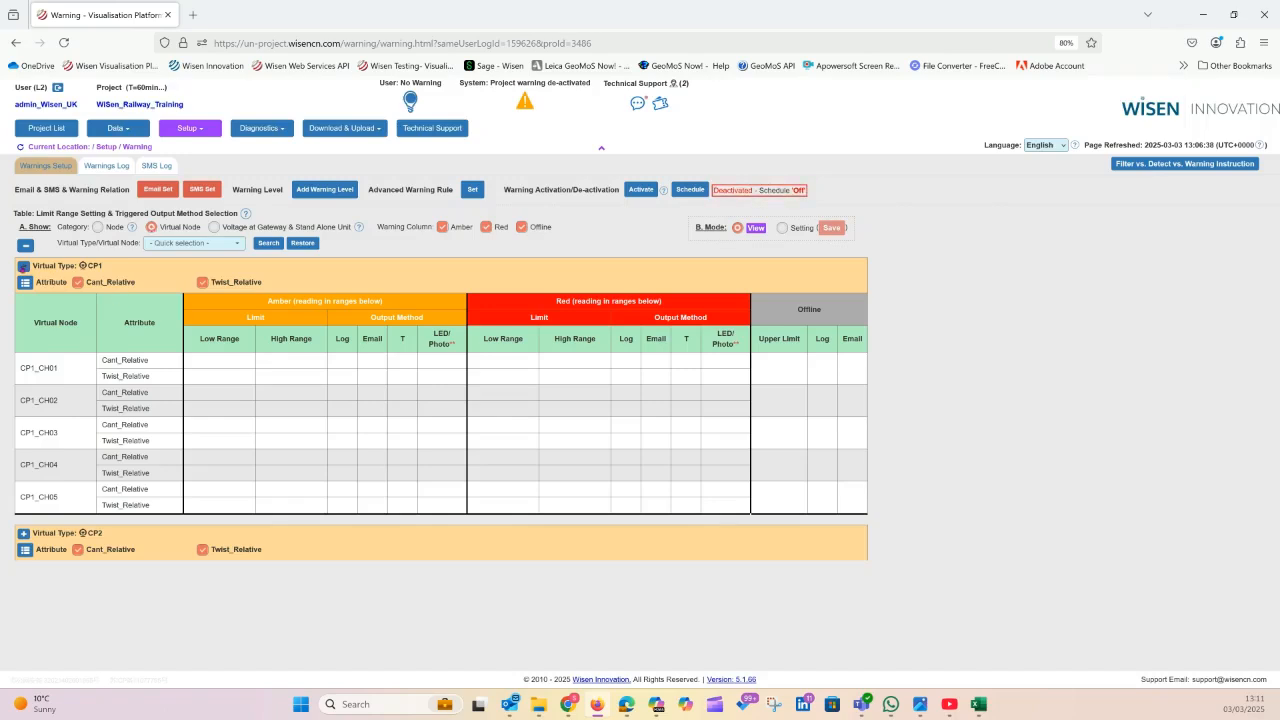
click(24, 266)
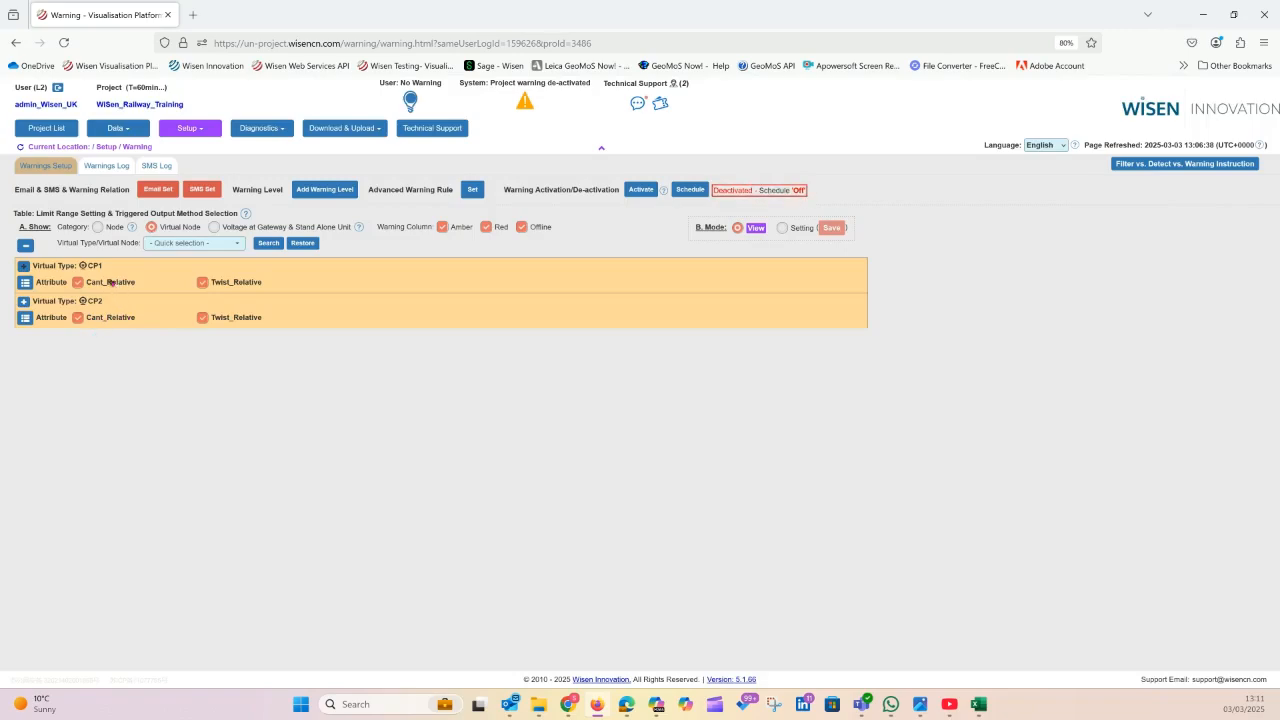
click(24, 266)
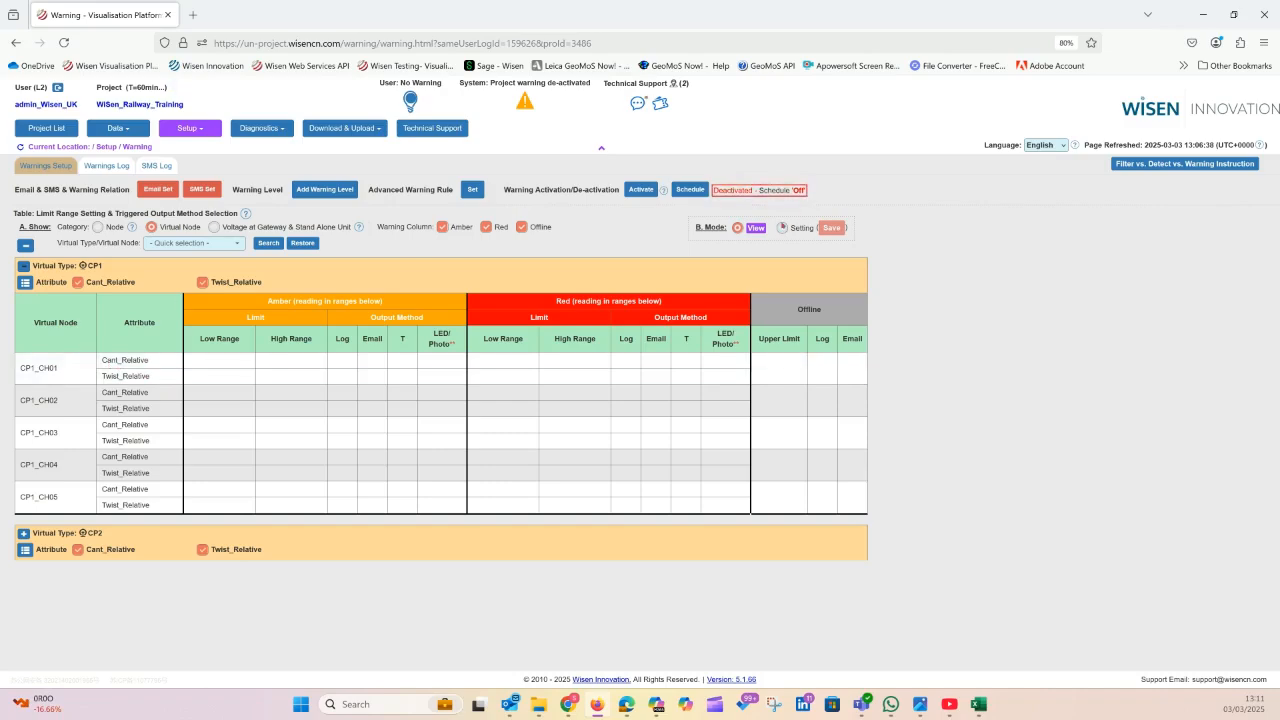
click(782, 228)
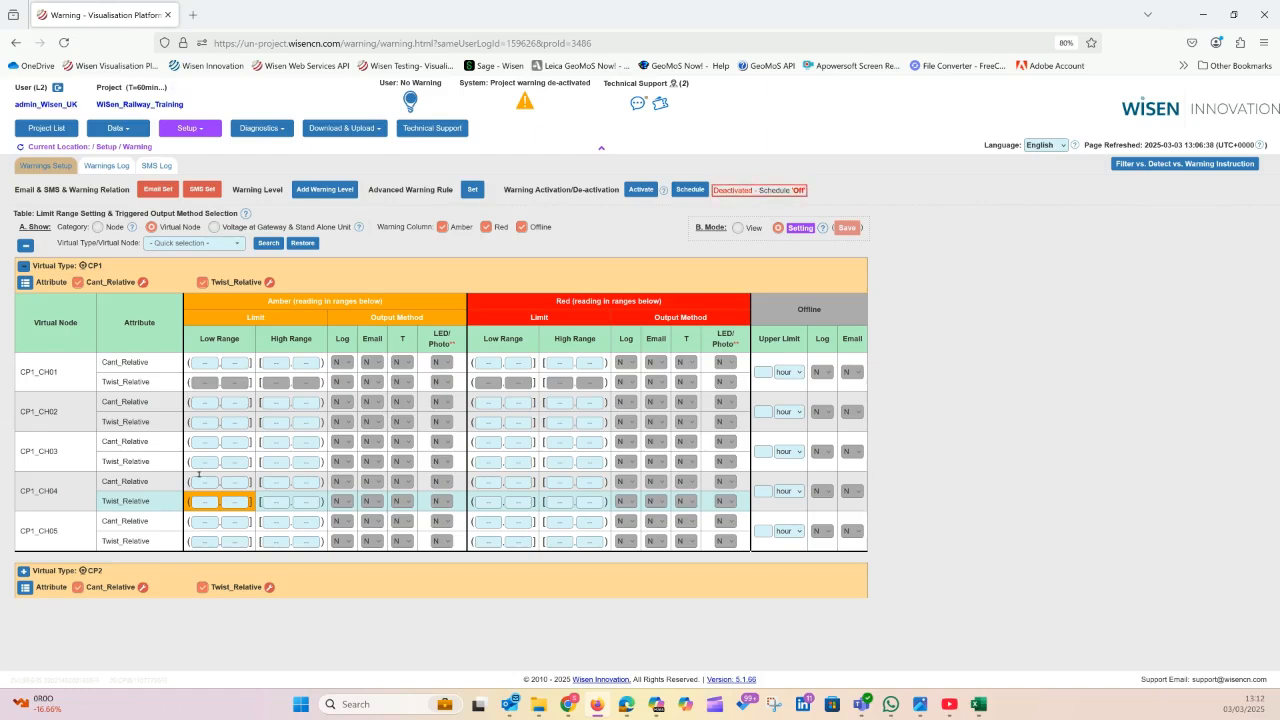
click(24, 266)
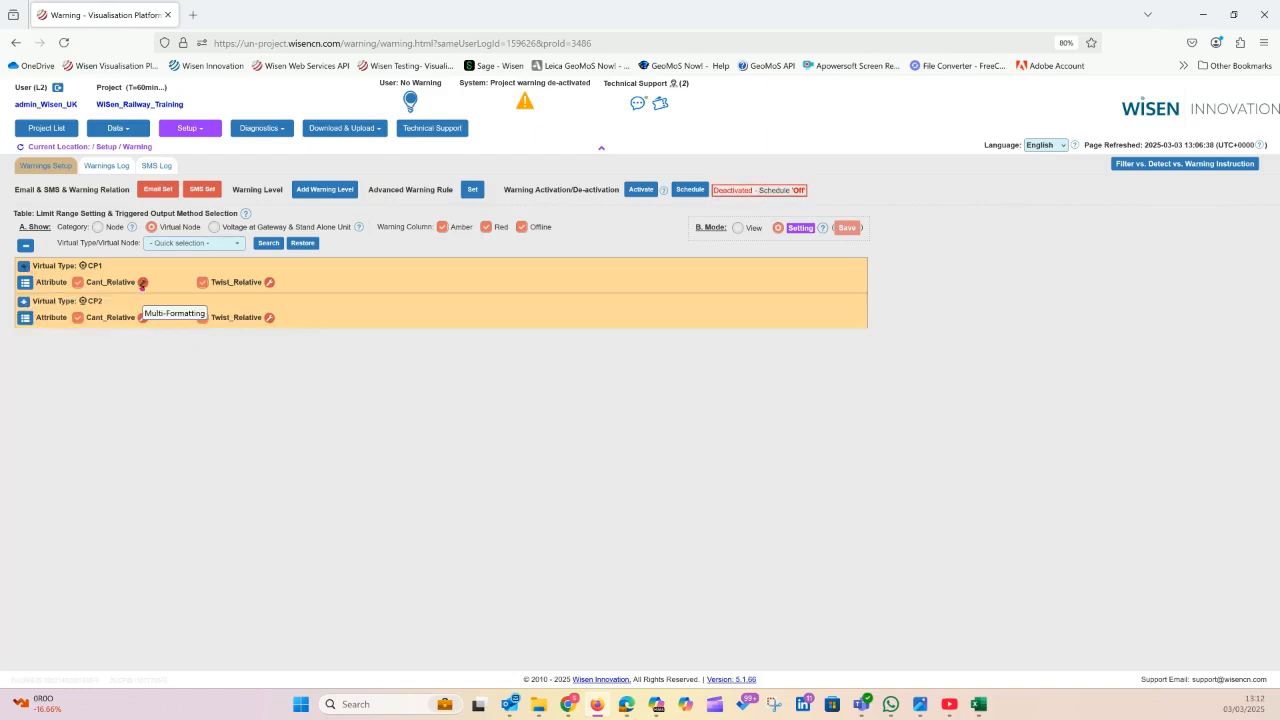
- In the multi-formatting rule for CP1 Cant_Relative, set the Amber low range to -15 to -10 and the high range to 10 to 15
click(142, 284)
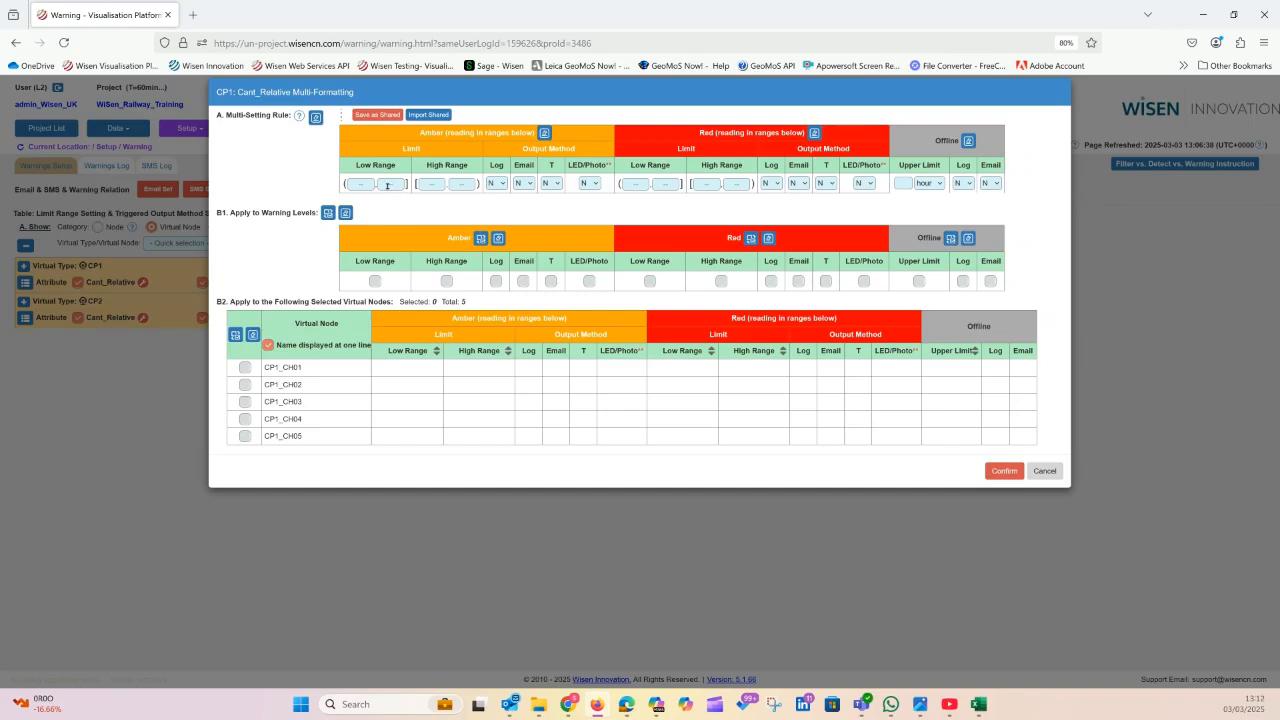
click(387, 186)
text(-10)
click(362, 182)
text(-15)
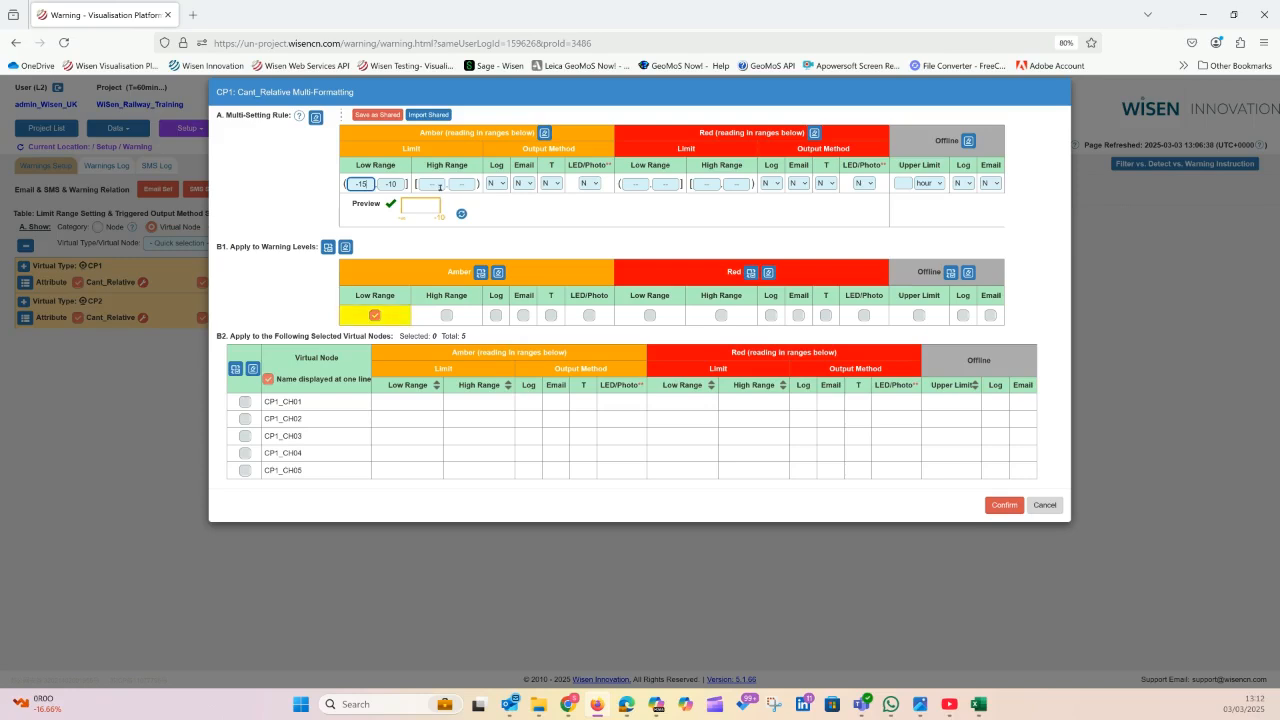
click(431, 183)
text(10)
key(Tab)
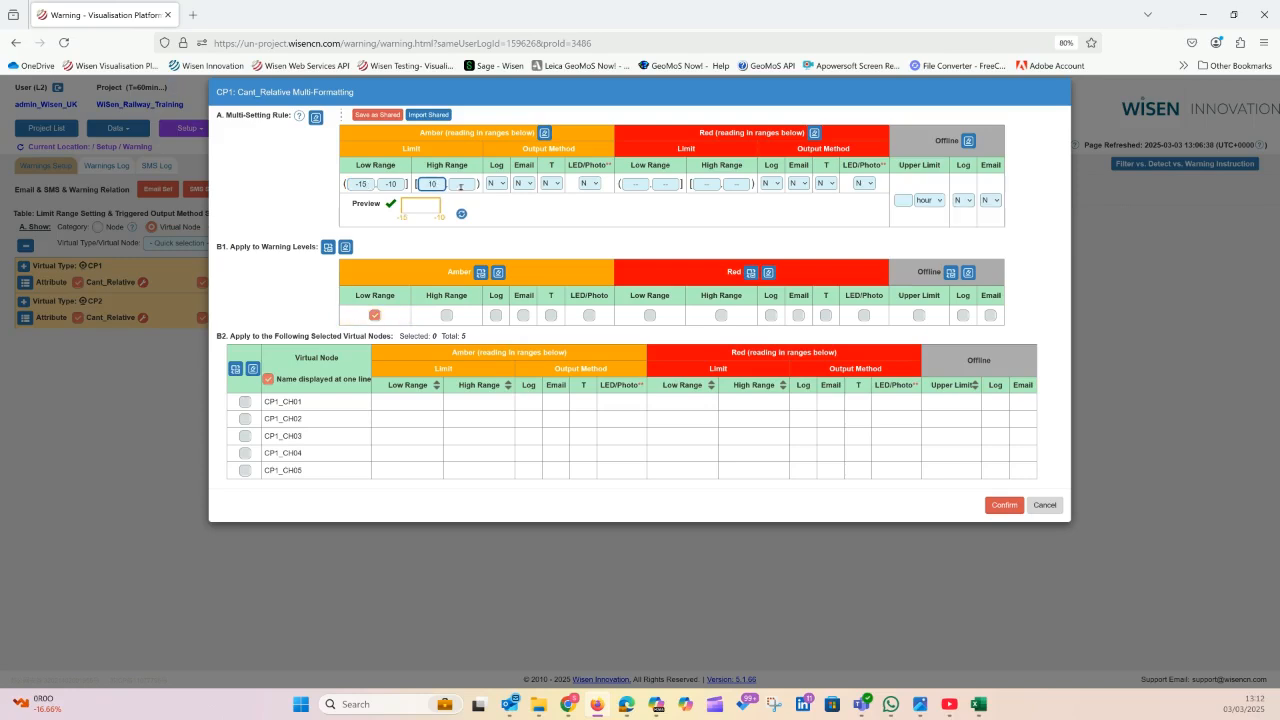
text(15)
- Enable the Log, Email and T output methods for the Amber level of the CP1 Cant_Relative rule
click(496, 185)
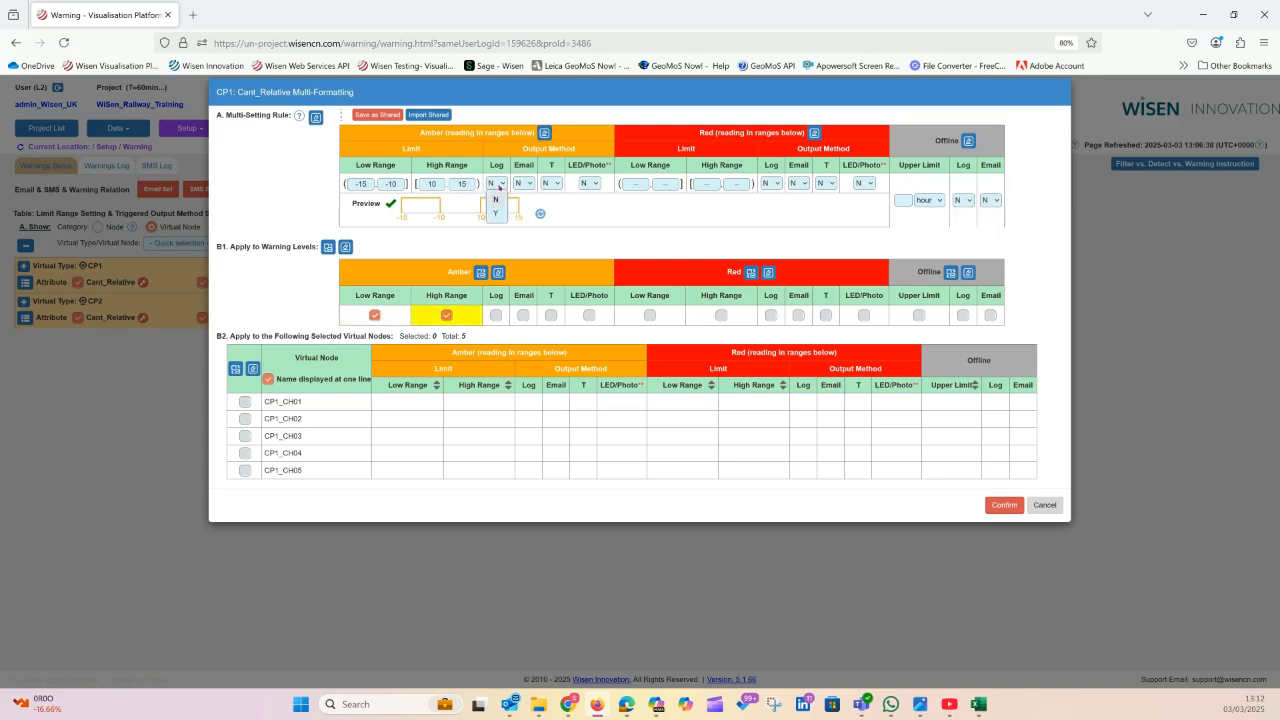
click(495, 211)
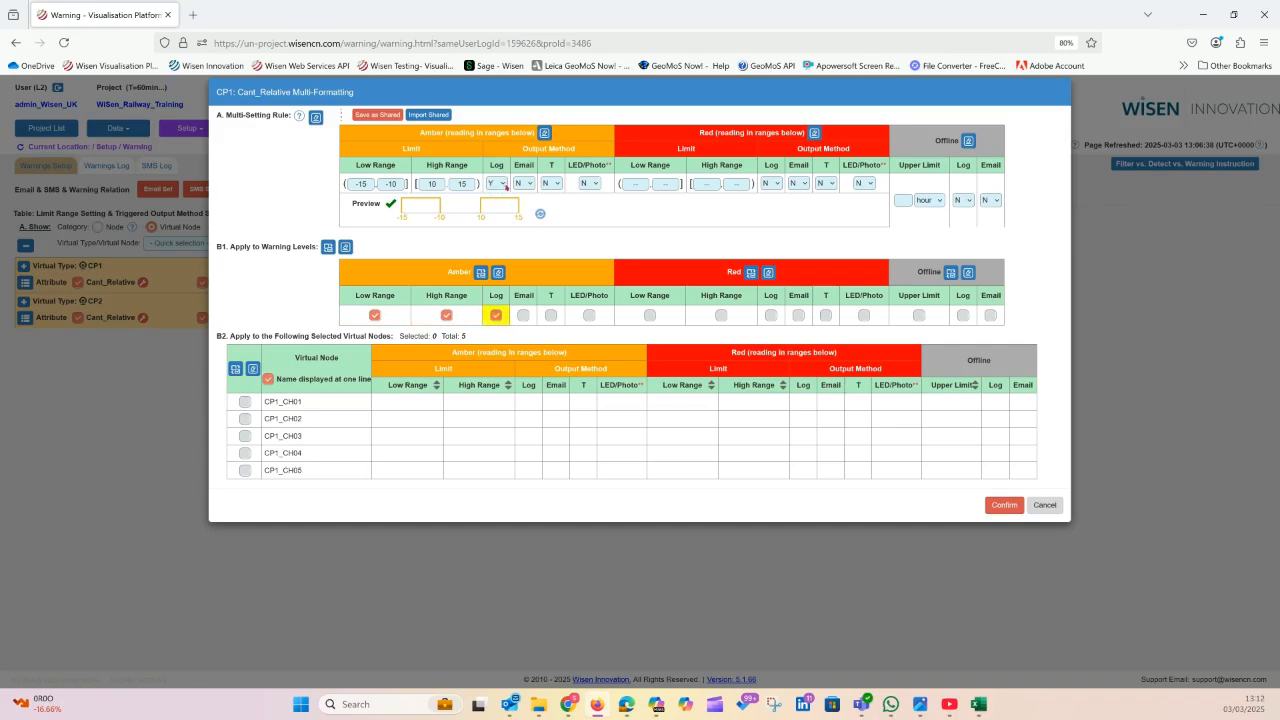
click(524, 184)
click(521, 212)
click(553, 187)
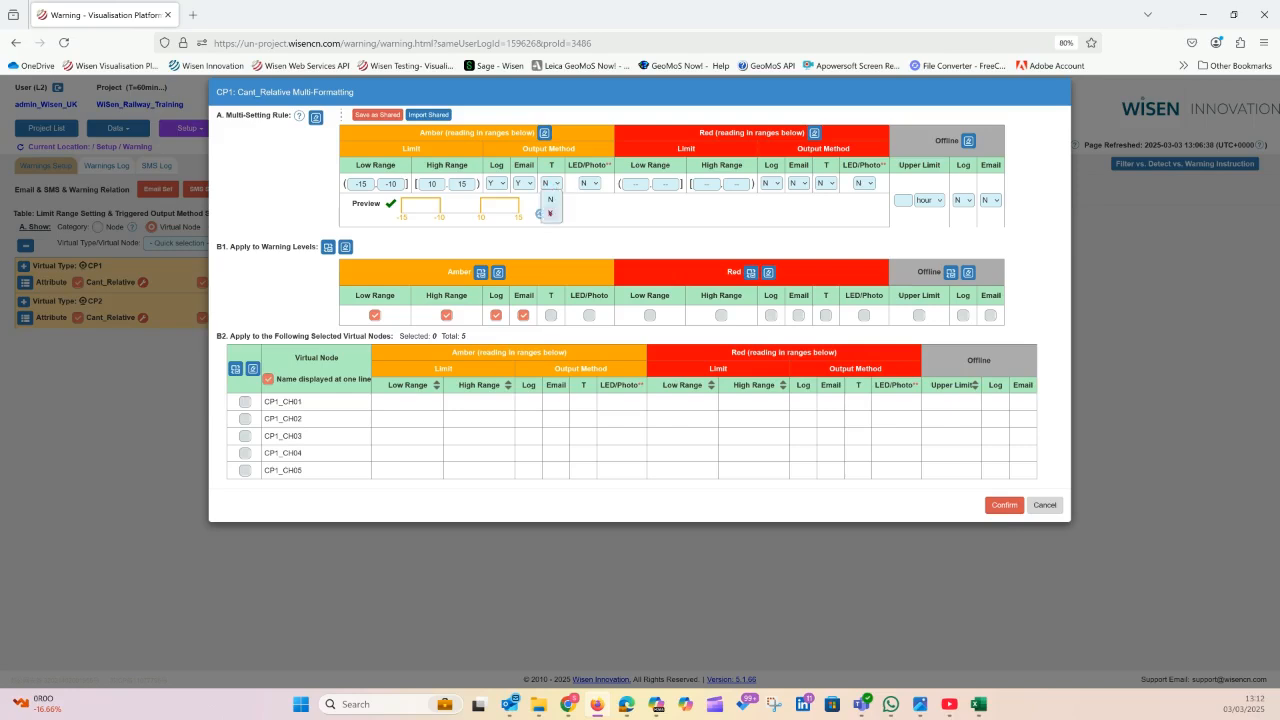
click(552, 214)
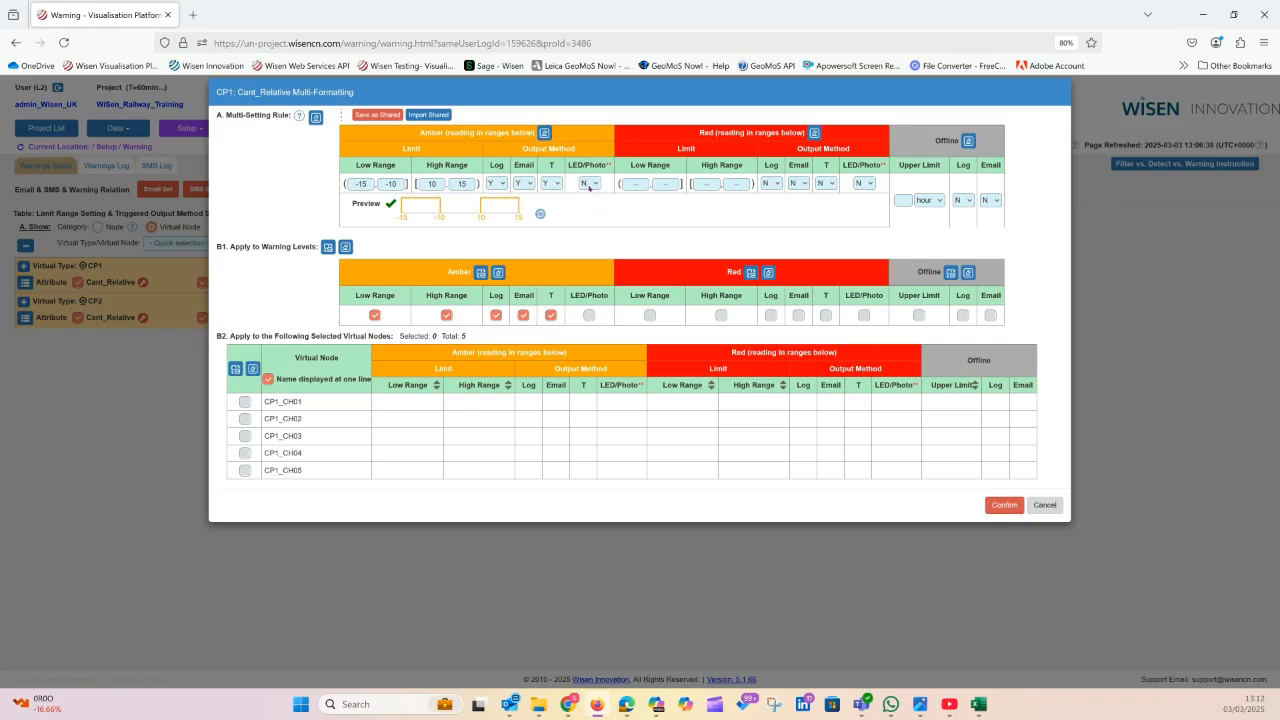
- Set the Red low range to -100 to -15 and the Red high range to 15 to 100 for CP1 Cant_Relative
click(661, 185)
text(-15)
key(Tab)
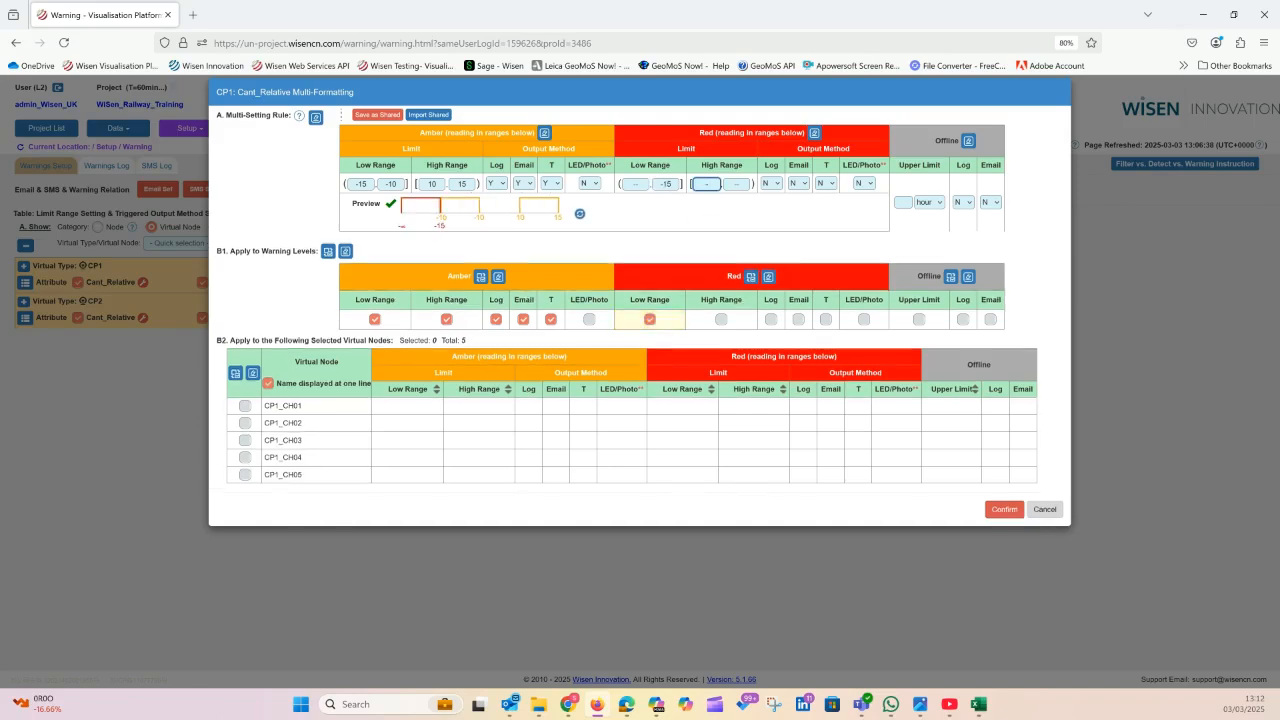
text(15)
click(638, 184)
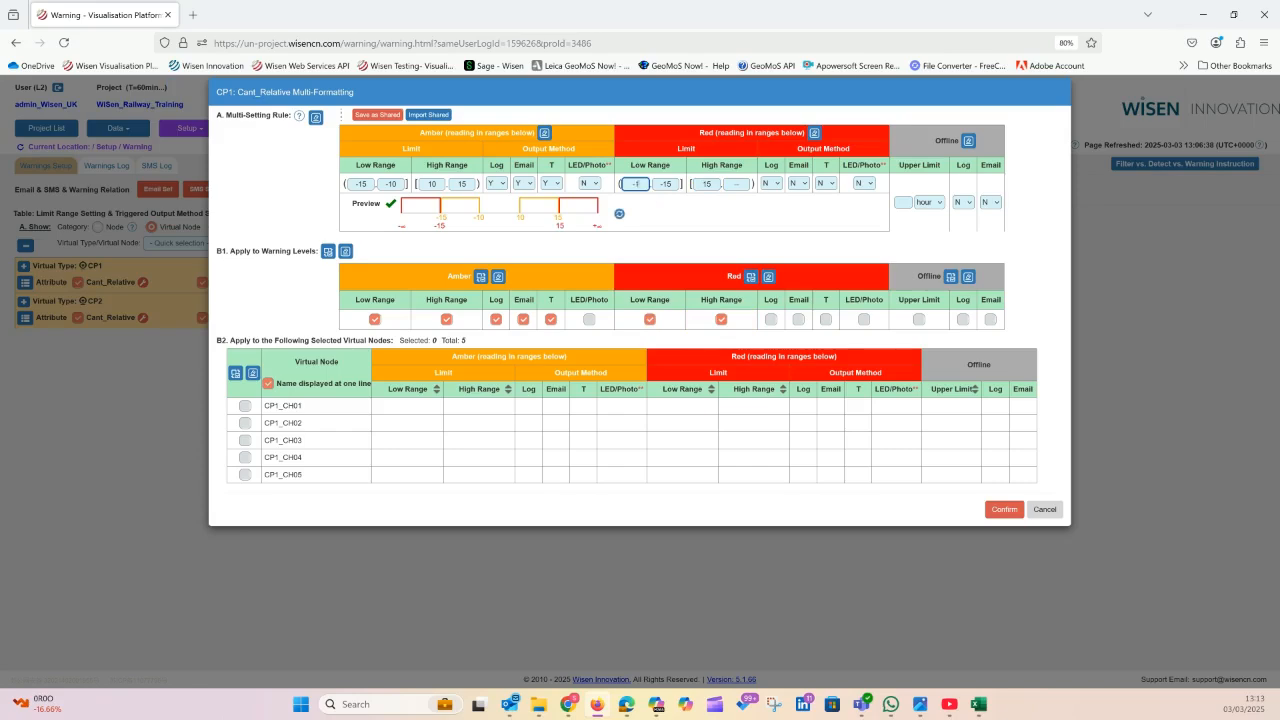
text(-100)
click(735, 183)
text(100)
- Apply the Cant_Relative rule to all CP1 virtual nodes, CP1_CH01 to CP1_CH05, and save the modified warning configuration
click(235, 373)
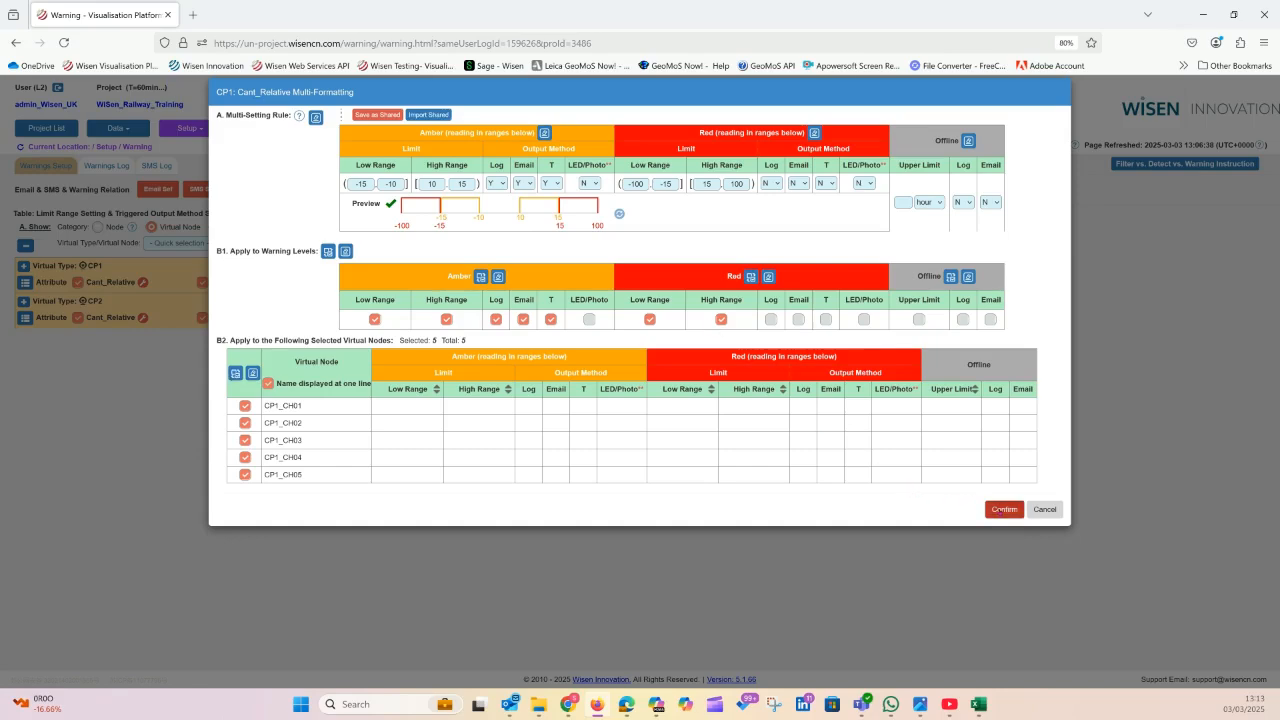
click(999, 510)
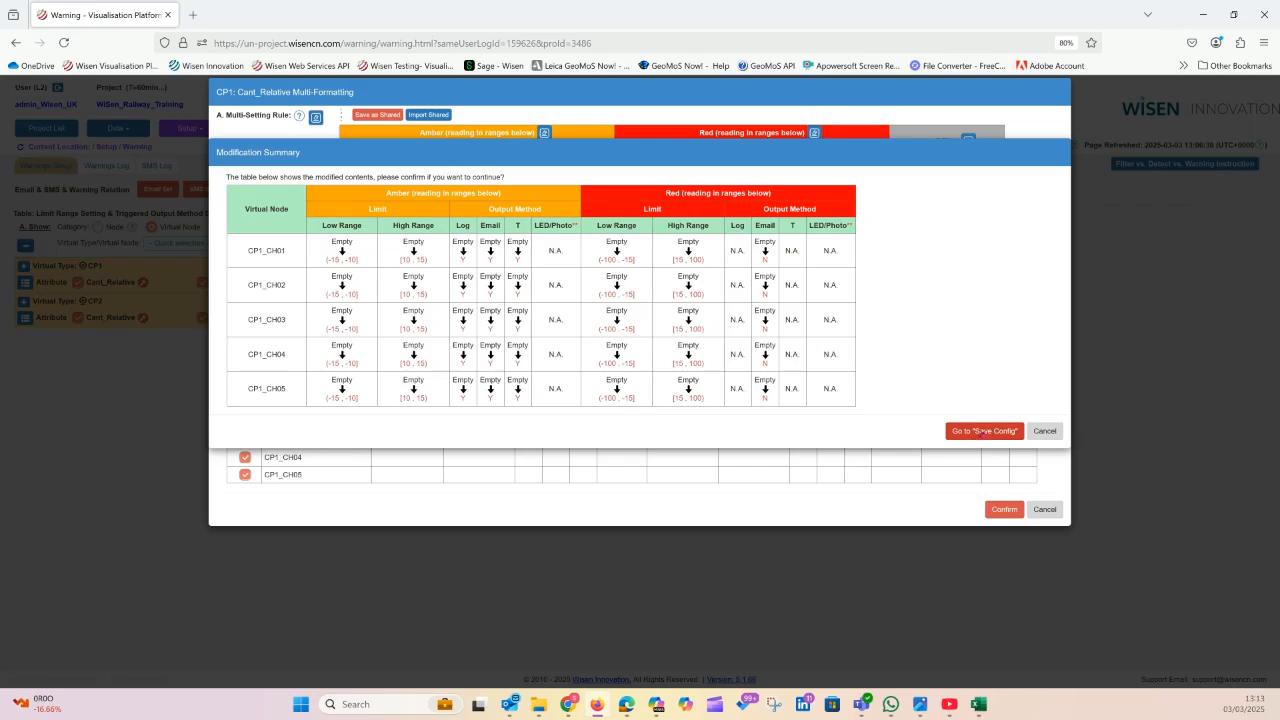
click(983, 431)
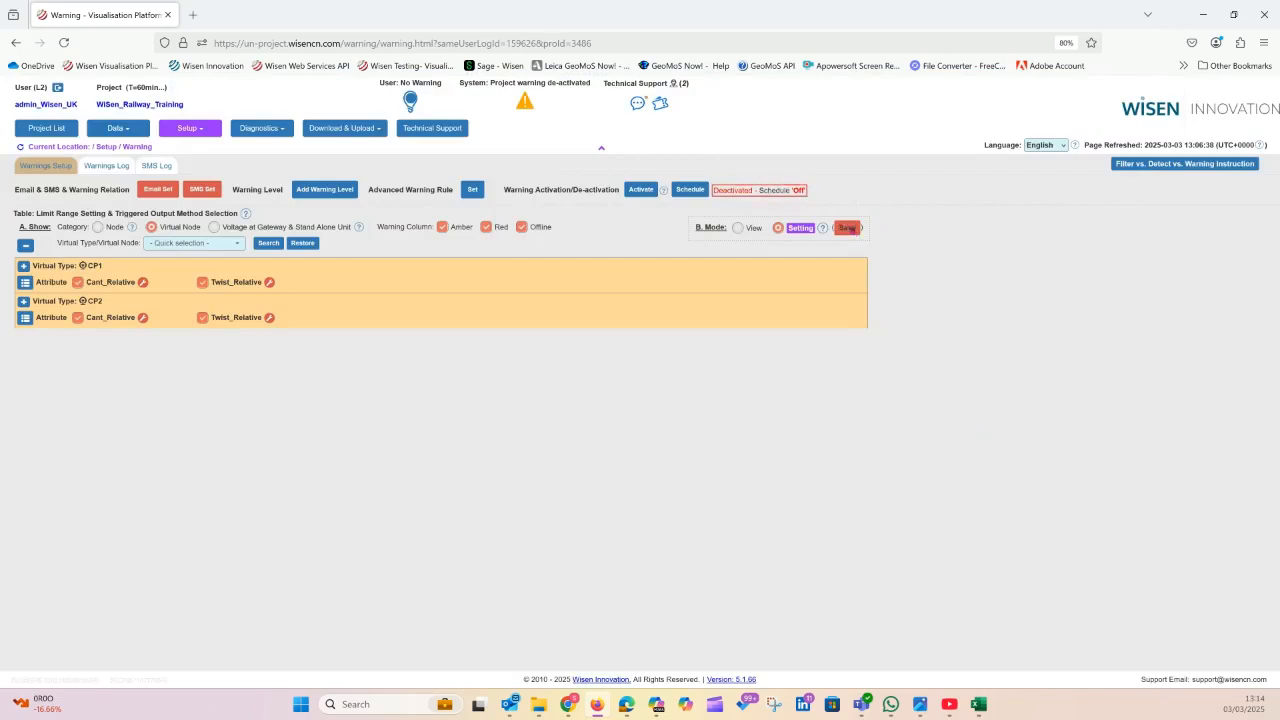
click(848, 228)
click(1000, 446)
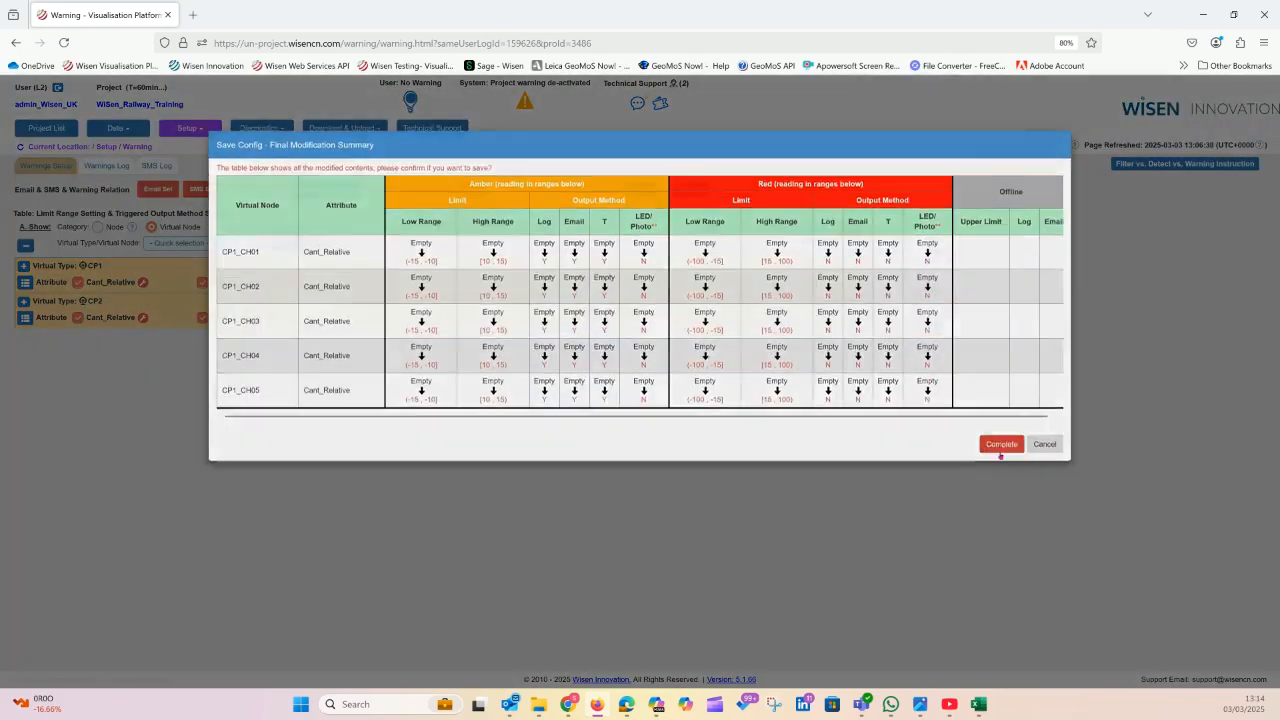
click(777, 210)
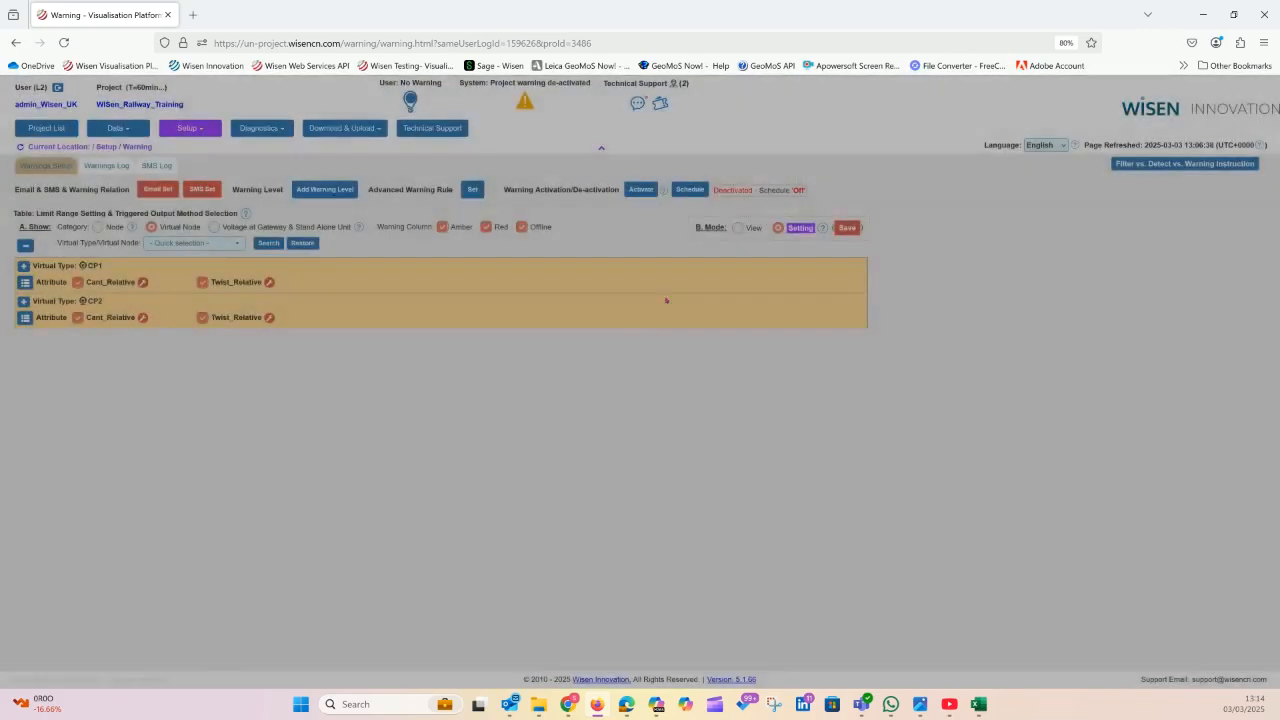